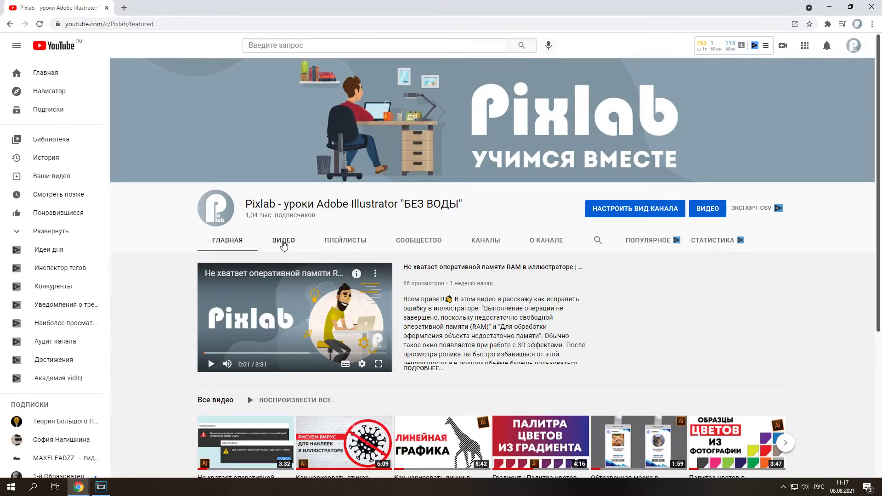
- Show the Pixlab channel's uploaded videos under the ВИДЕО tab
{"action": "left_click", "coordinate": [284, 246]}
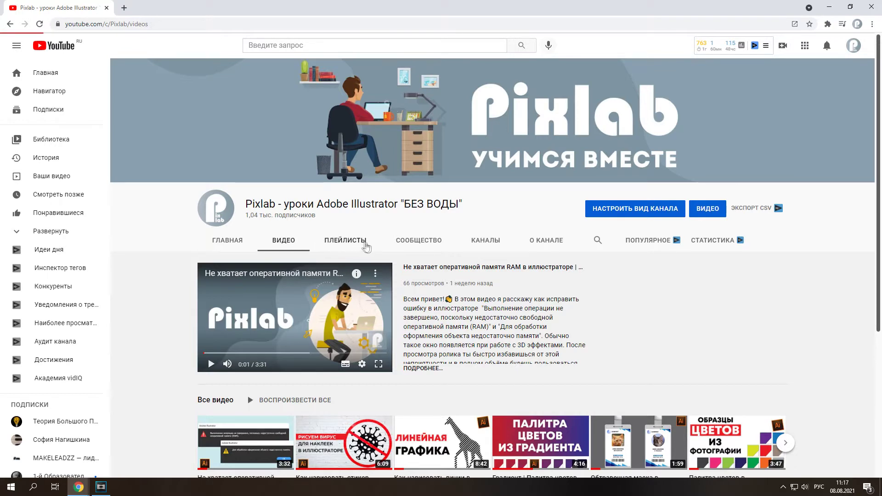
{"action": "middle_click", "coordinate": [627, 262]}
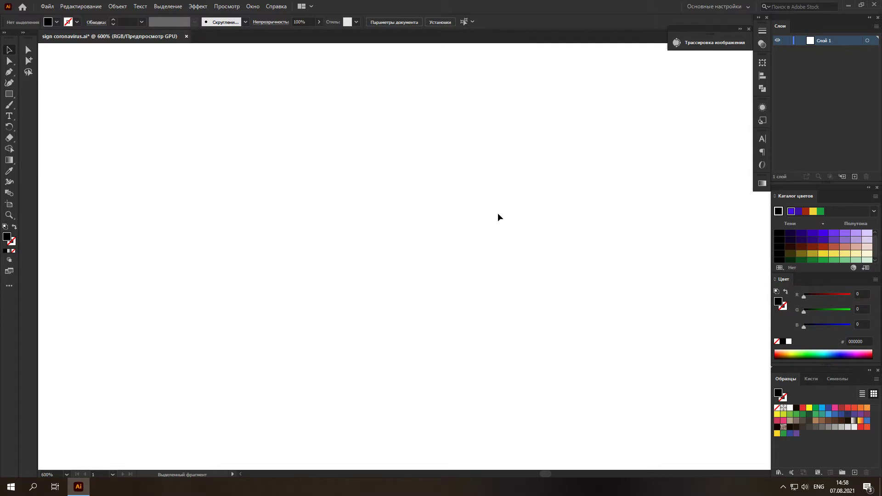
- Bring up the Gradient panel from Окно and apply a white-to-black linear gradient at 0° to the fill
{"action": "left_click", "coordinate": [762, 183]}
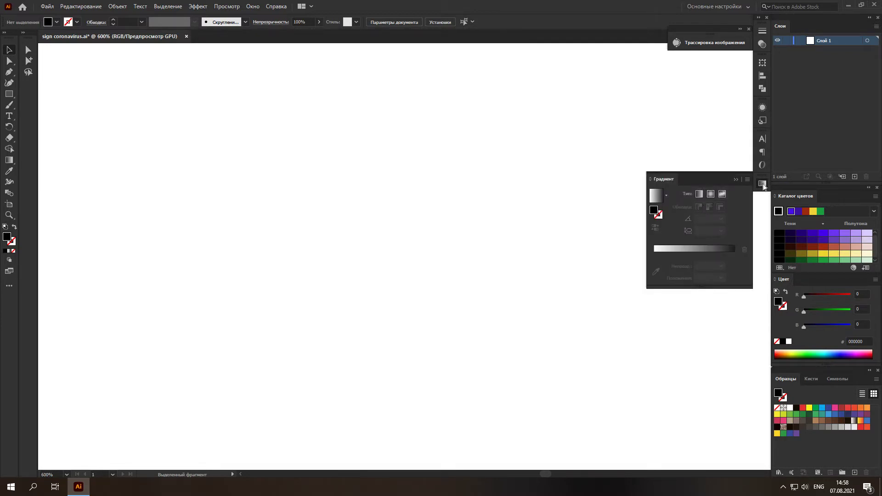
{"action": "left_click", "coordinate": [762, 184]}
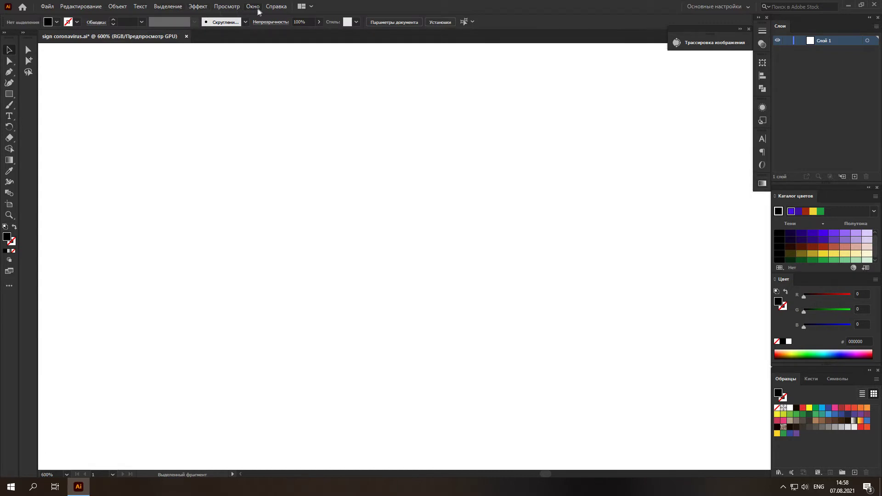
{"action": "left_click", "coordinate": [257, 7]}
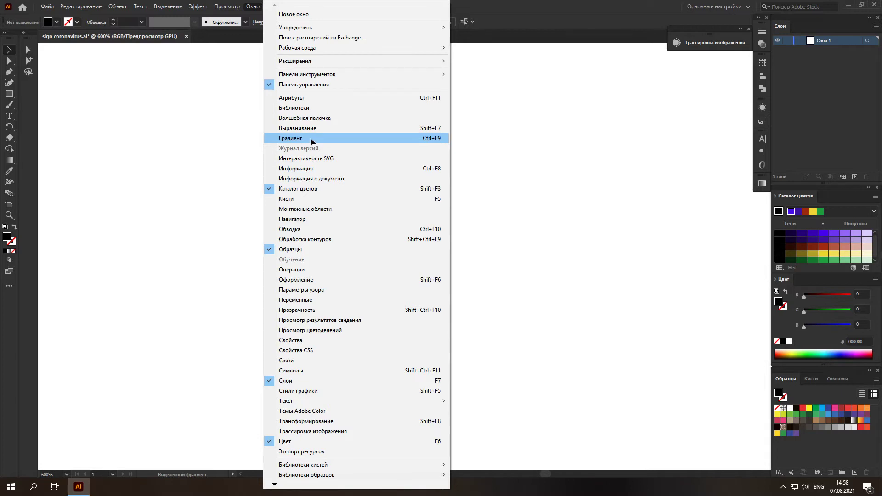
{"action": "left_click", "coordinate": [310, 137]}
{"action": "left_click", "coordinate": [705, 249]}
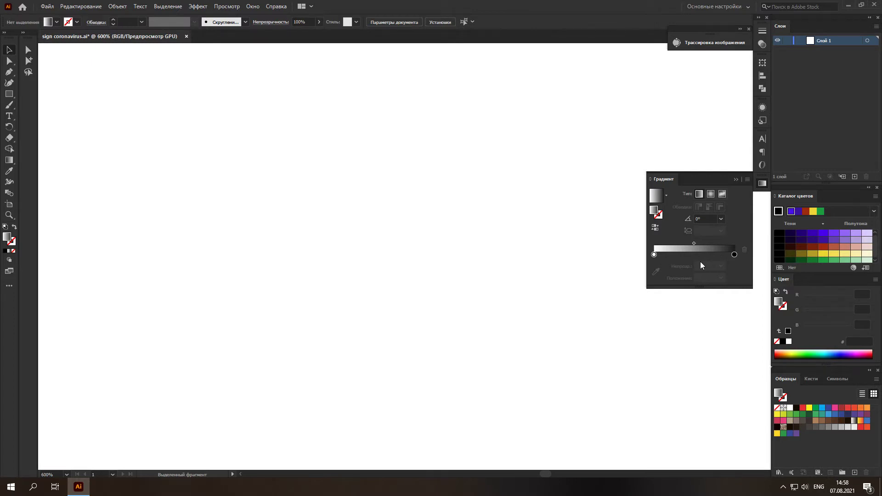
- Switch both end gradient stops to RGB and colour them red (E90006)
{"action": "double_click", "coordinate": [735, 255]}
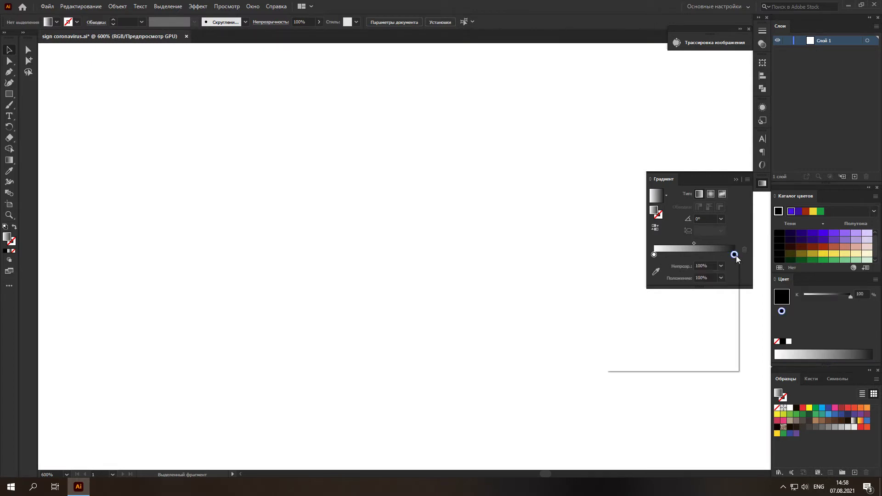
{"action": "left_click", "coordinate": [733, 265]}
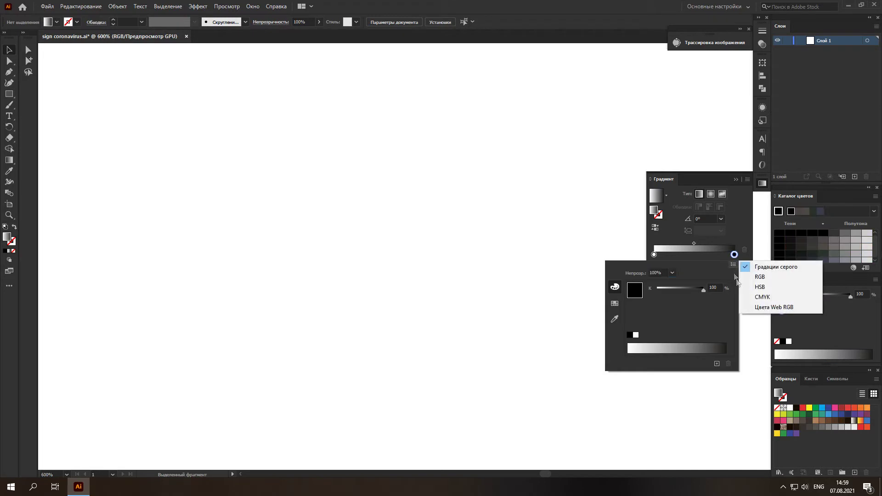
{"action": "left_click", "coordinate": [762, 276]}
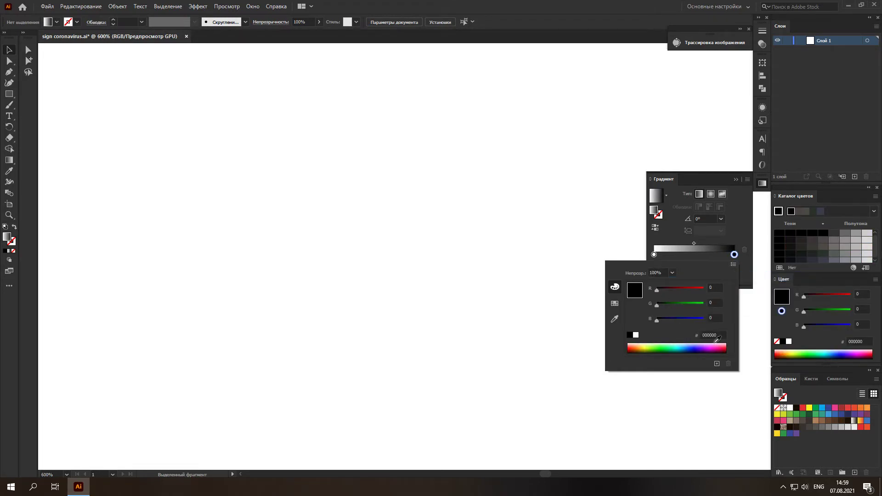
{"action": "left_click", "coordinate": [730, 344]}
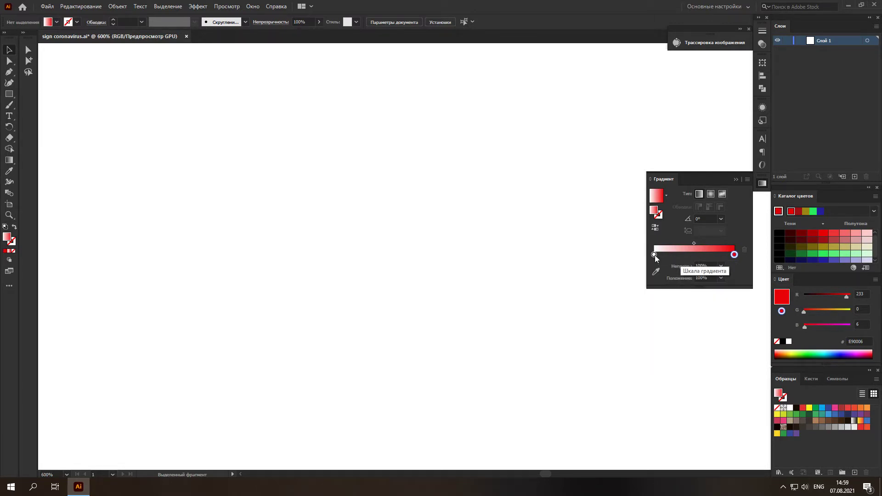
{"action": "double_click", "coordinate": [654, 255]}
{"action": "left_click", "coordinate": [734, 264]}
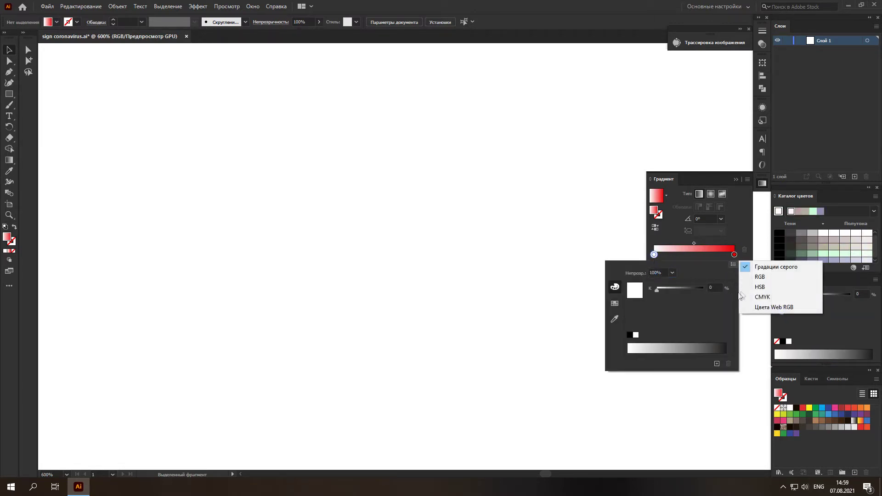
{"action": "left_click", "coordinate": [754, 279]}
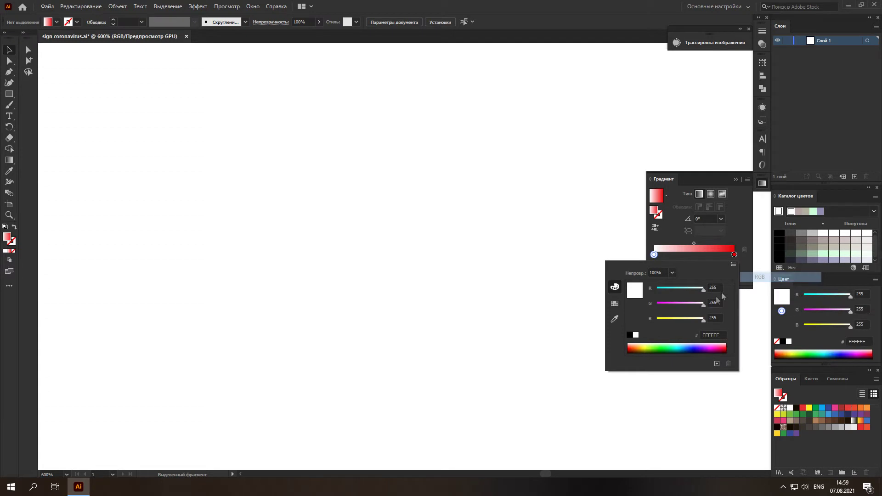
{"action": "left_click", "coordinate": [727, 346]}
- Add orange gradient stops at about 89% and 76%
{"action": "left_click", "coordinate": [727, 254]}
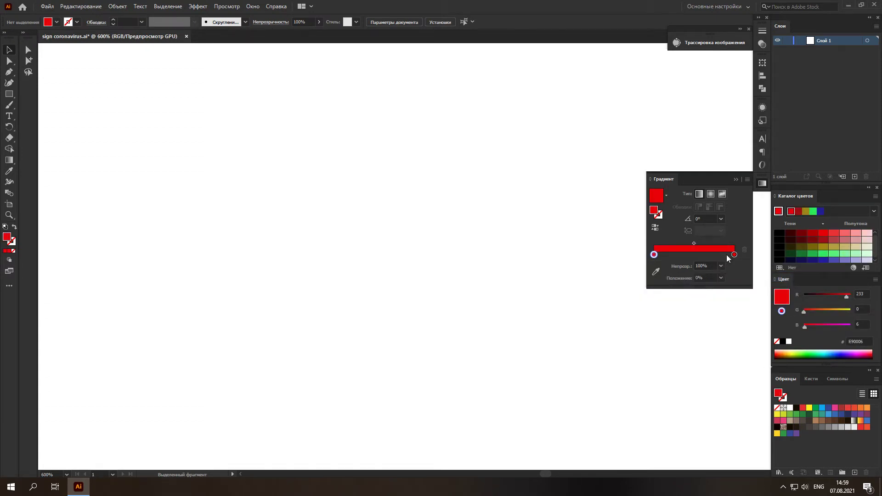
{"action": "double_click", "coordinate": [727, 254]}
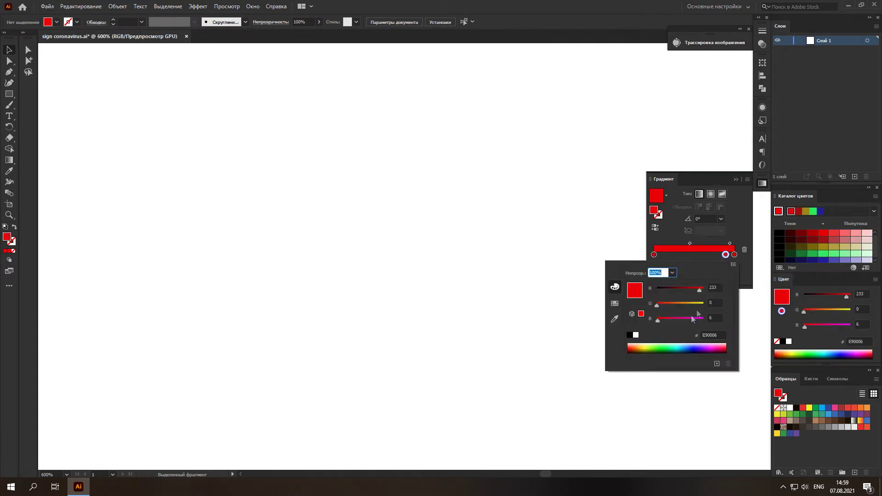
{"action": "left_click", "coordinate": [641, 345]}
{"action": "left_click", "coordinate": [640, 345]}
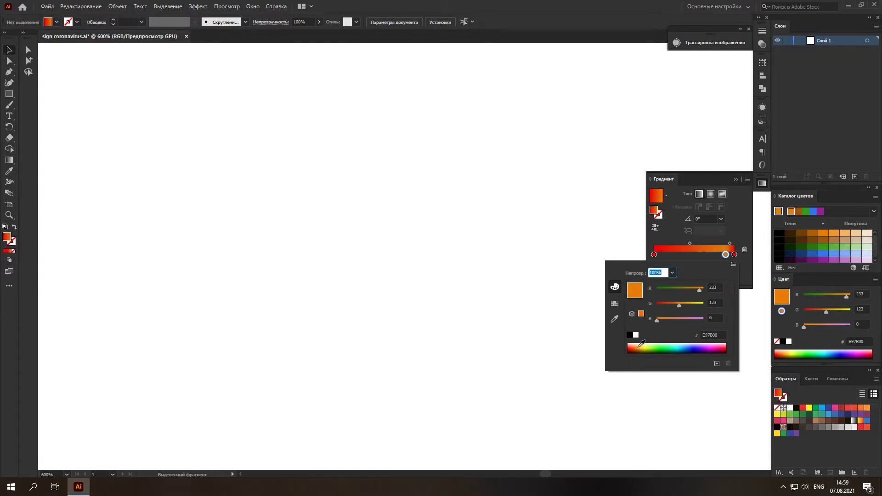
{"action": "left_click", "coordinate": [714, 255]}
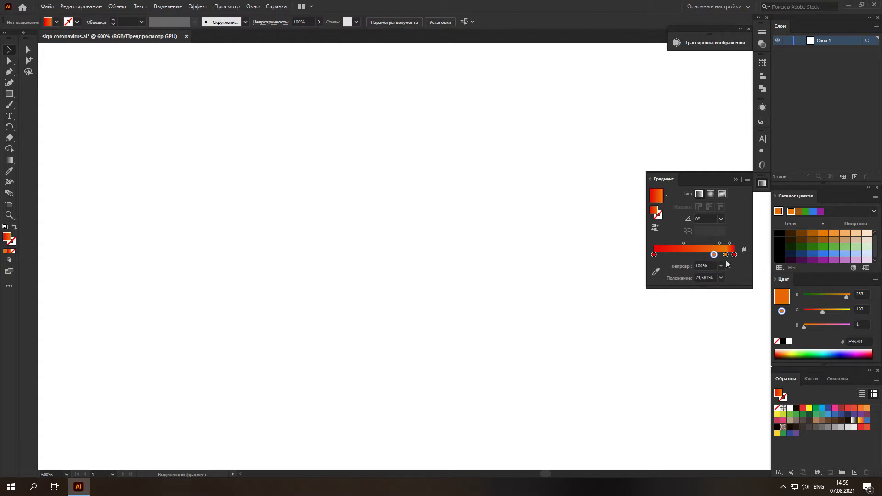
{"action": "left_click_drag", "start_coordinate": [714, 255], "coordinate": [716, 255]}
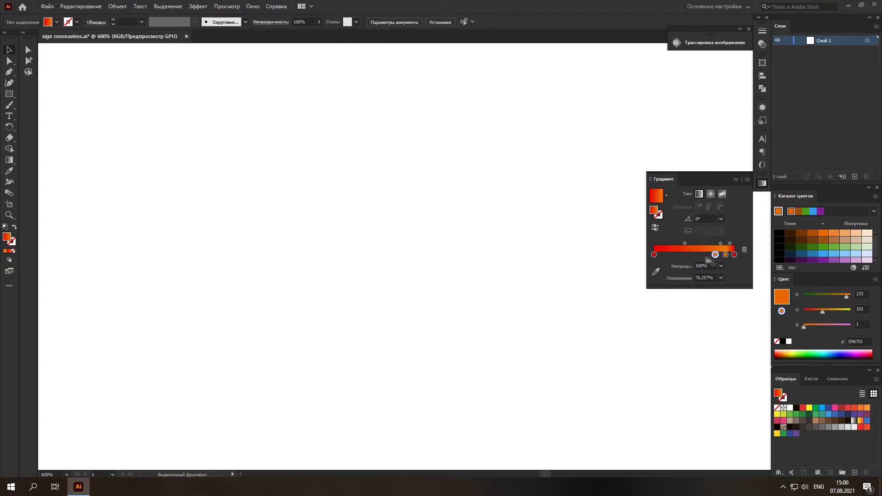
- Recolour the 76% stop yellow; add green 63%, blue 48%, deep blue 30%, magenta 15% stops
{"action": "double_click", "coordinate": [715, 255]}
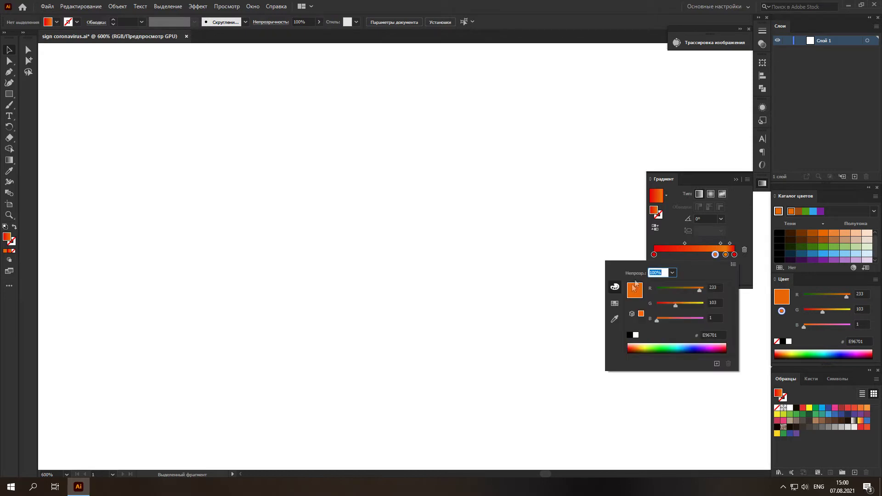
{"action": "left_click", "coordinate": [645, 346]}
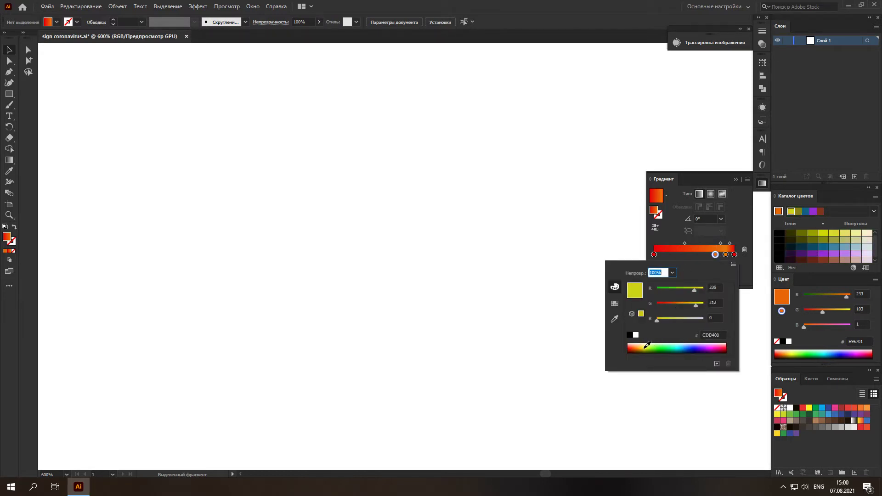
{"action": "left_click", "coordinate": [705, 255]}
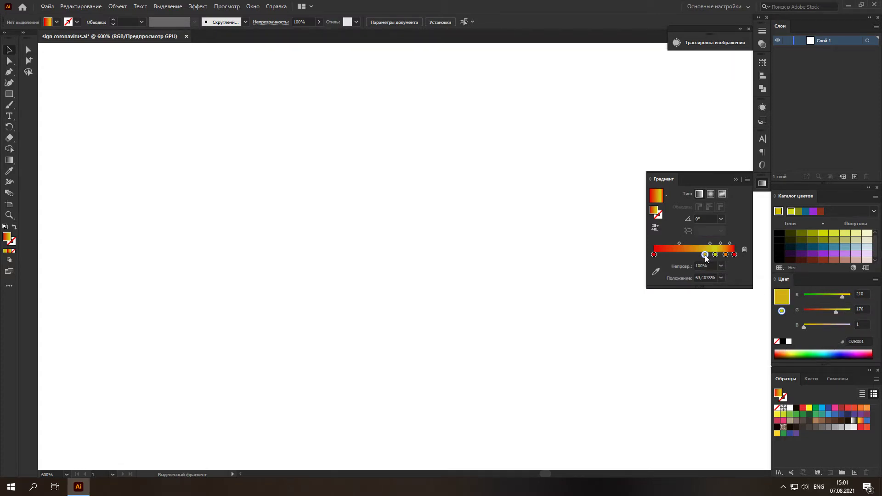
{"action": "left_click", "coordinate": [811, 352]}
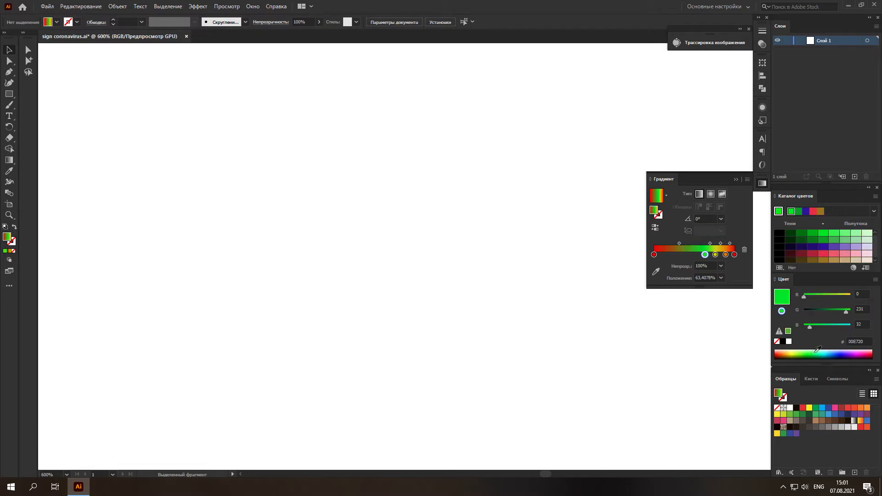
{"action": "left_click", "coordinate": [693, 254]}
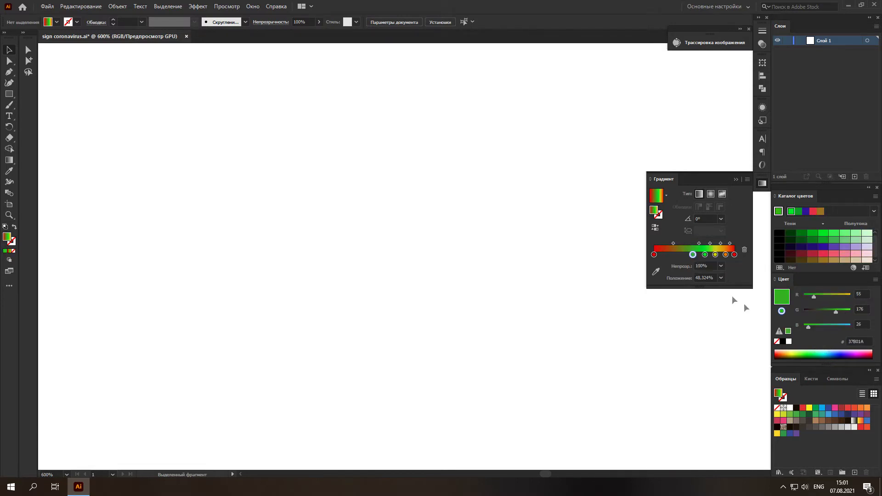
{"action": "left_click", "coordinate": [834, 352]}
{"action": "left_click", "coordinate": [679, 256]}
{"action": "left_click", "coordinate": [844, 352]}
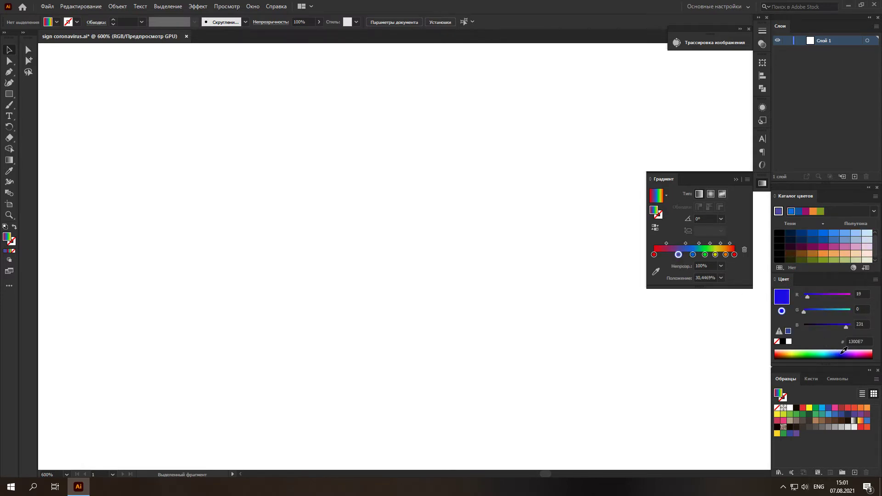
{"action": "left_click", "coordinate": [666, 255]}
{"action": "left_click", "coordinate": [858, 353]}
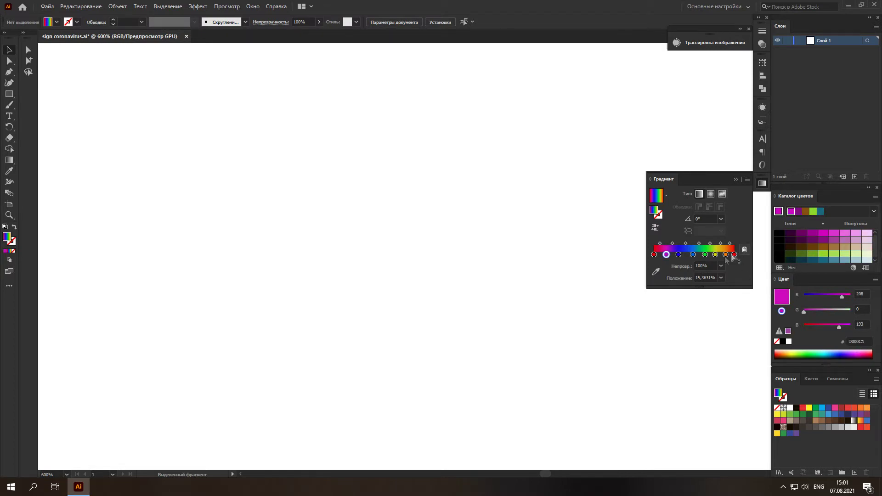
- Check the colours and positions of the deep blue, blue, green, yellow and orange stops
{"action": "left_click", "coordinate": [679, 255]}
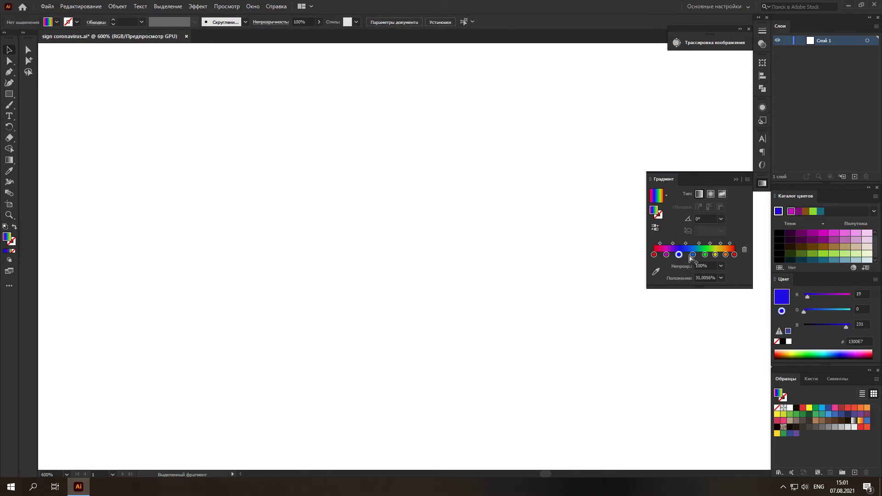
{"action": "left_click", "coordinate": [693, 255]}
{"action": "left_click", "coordinate": [705, 254]}
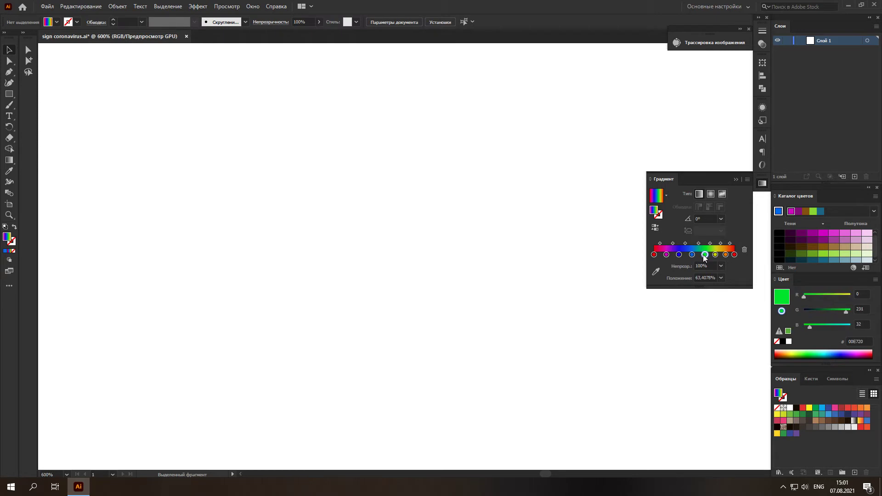
{"action": "left_click", "coordinate": [715, 255]}
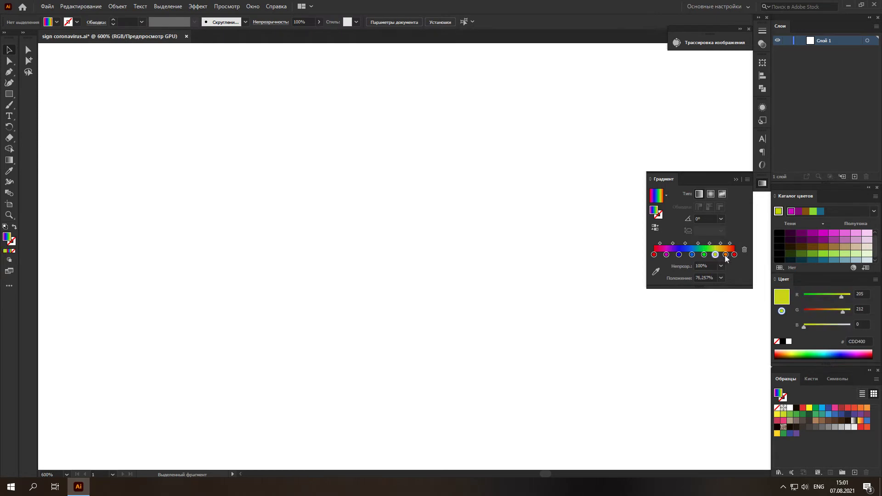
{"action": "left_click", "coordinate": [725, 254]}
{"action": "left_click", "coordinate": [715, 255]}
{"action": "left_click", "coordinate": [705, 255]}
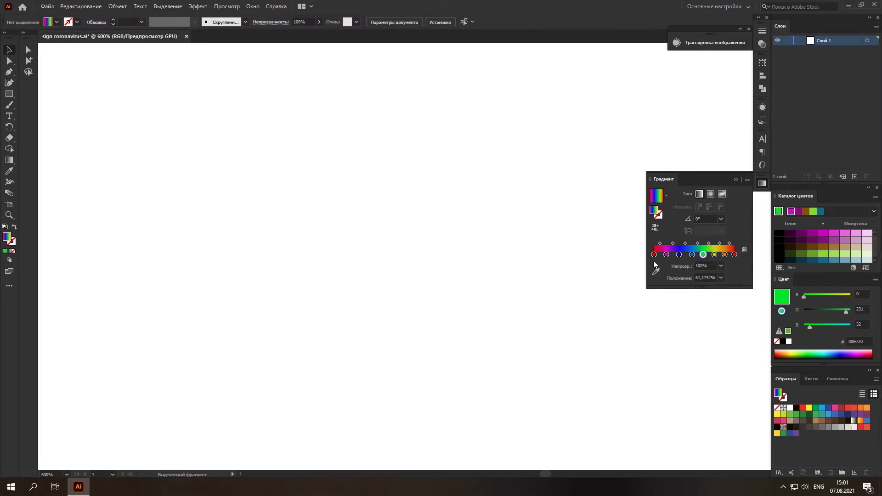
- Type the word ПОДПИШИСЬ on the artboard with the Type tool
{"action": "left_click", "coordinate": [9, 116]}
{"action": "left_click", "coordinate": [306, 184]}
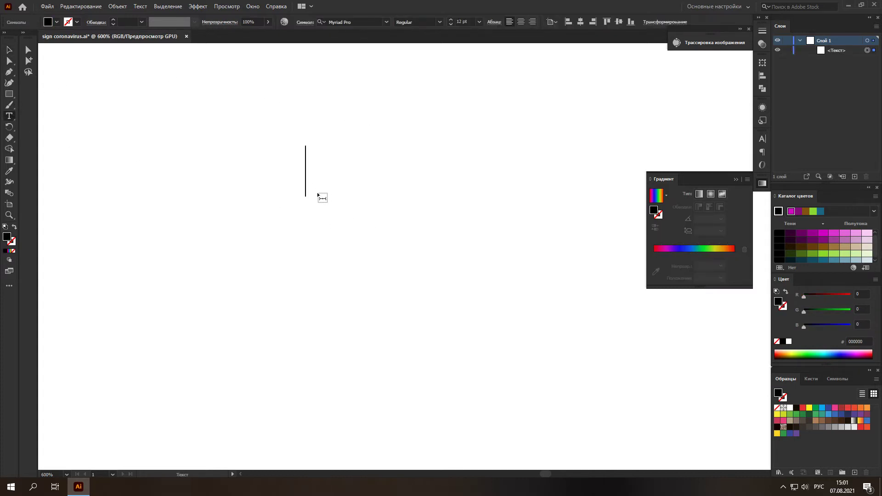
{"action": "type", "text": "подп"}
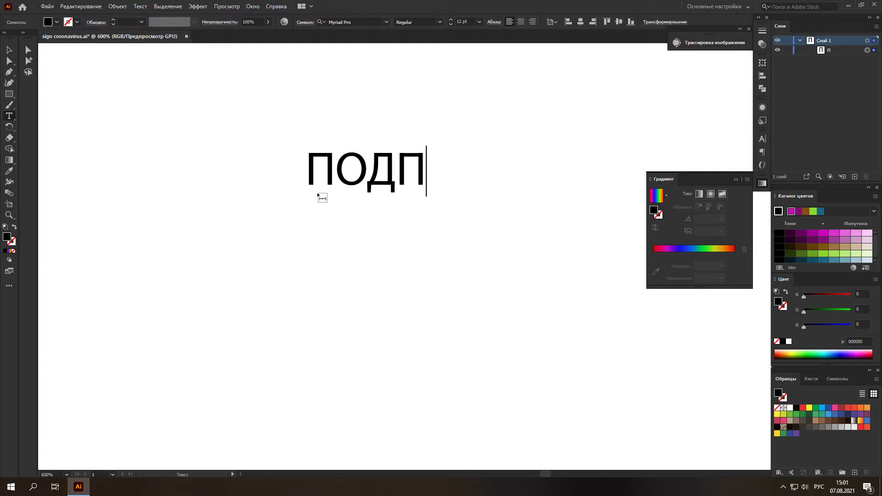
{"action": "type", "text": "ишись"}
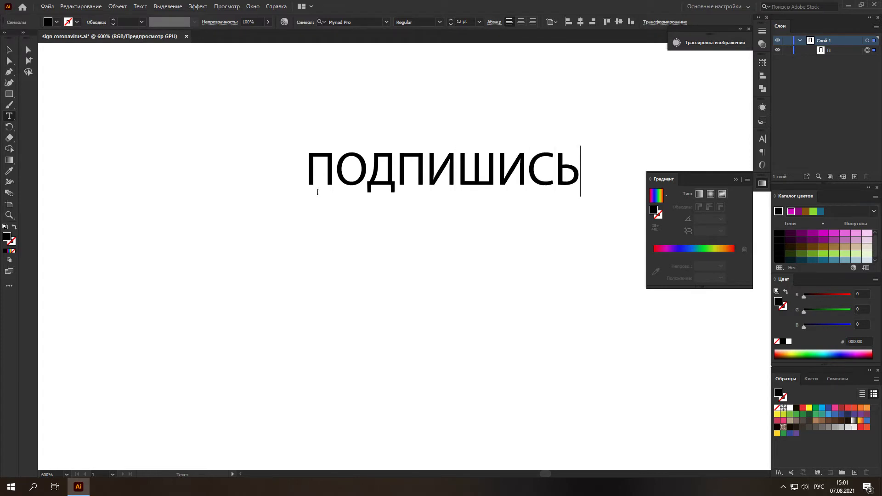
{"action": "key", "text": "Escape"}
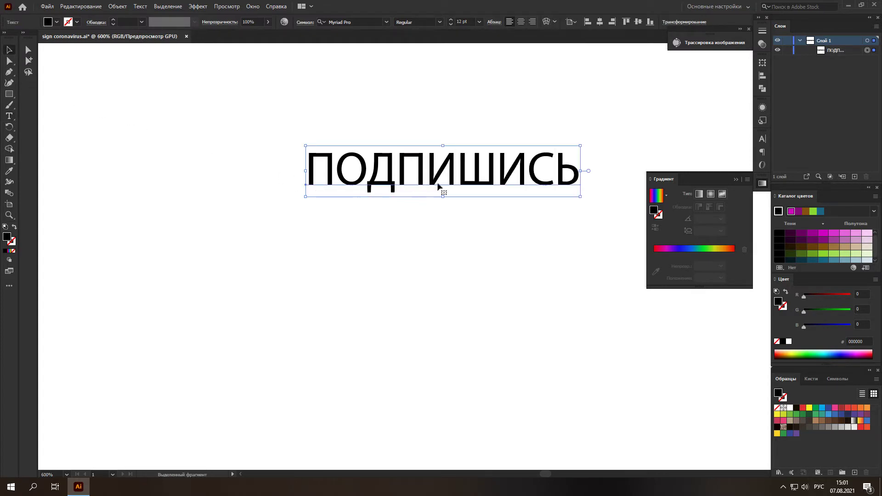
{"action": "left_click_drag", "start_coordinate": [423, 183], "coordinate": [302, 232]}
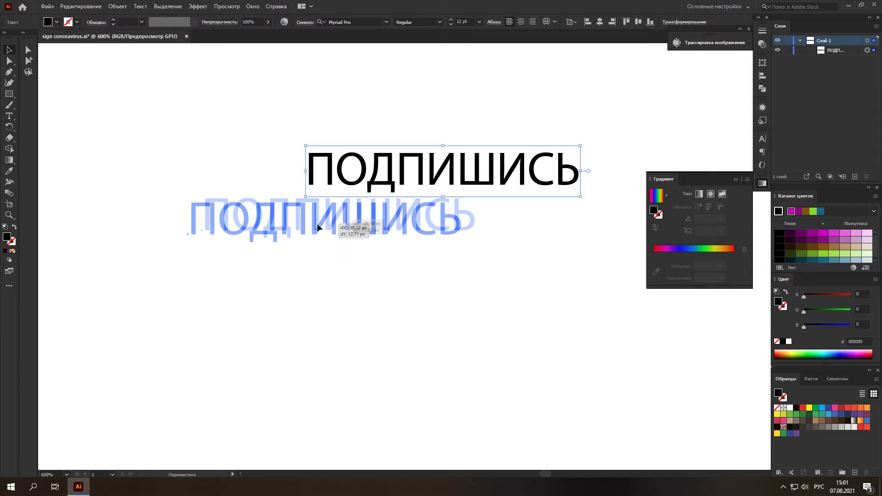
- Set ПОДПИШИСЬ in Mont Heavy DEMO, centre it, and give it the rainbow gradient fill
{"action": "left_click", "coordinate": [387, 22]}
{"action": "scroll", "coordinate": [467, 156], "scroll_direction": "up", "scroll_amount": 2}
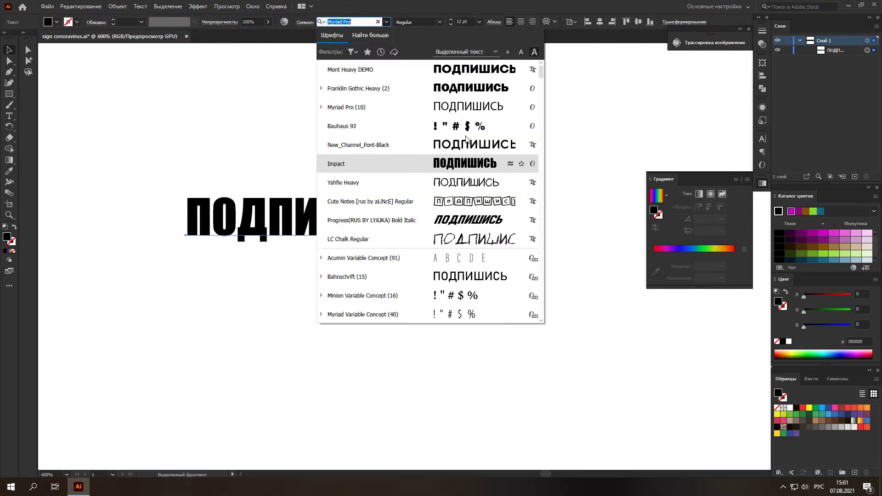
{"action": "left_click", "coordinate": [477, 71]}
{"action": "mouse_move", "coordinate": [429, 225]}
{"action": "left_mouse_down"}
{"action": "mouse_move", "coordinate": [450, 196]}
{"action": "mouse_move", "coordinate": [462, 202]}
{"action": "left_mouse_up"}
{"action": "left_click", "coordinate": [692, 247]}
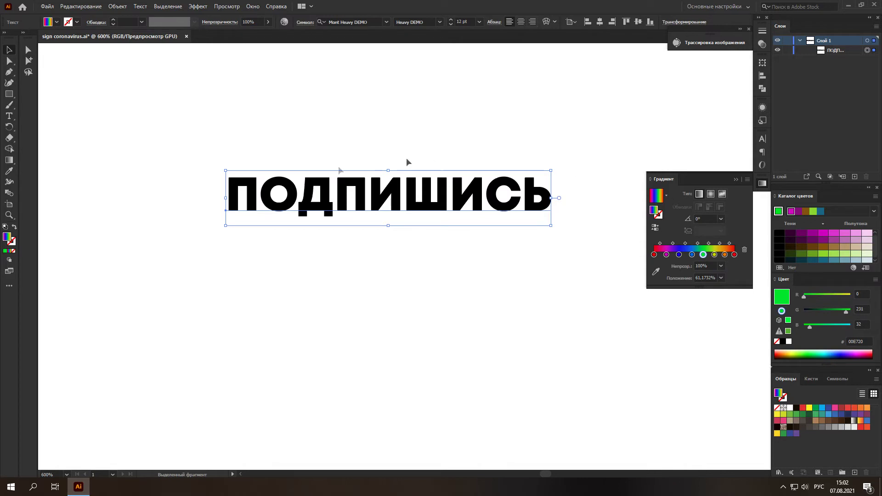
{"action": "left_click", "coordinate": [117, 6]}
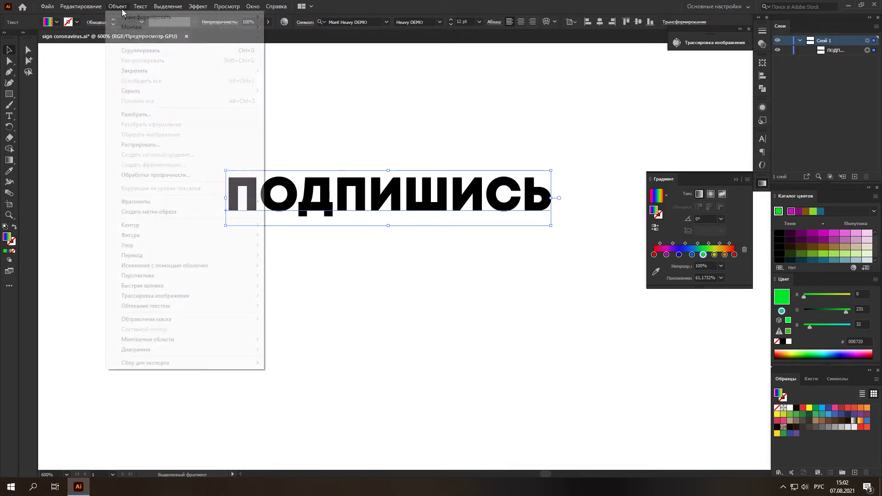
- Expand ПОДПИШИСЬ into outlines and apply the rainbow gradient to the outlined letters
{"action": "left_click", "coordinate": [155, 114]}
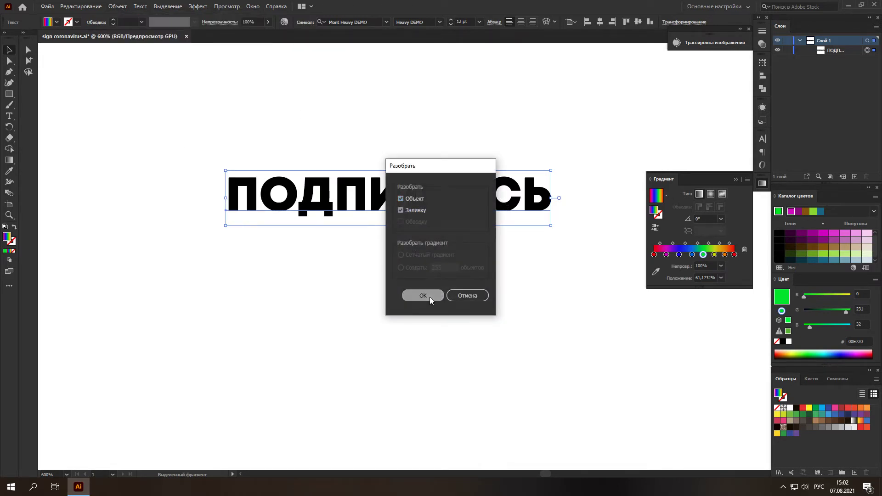
{"action": "left_click", "coordinate": [428, 296]}
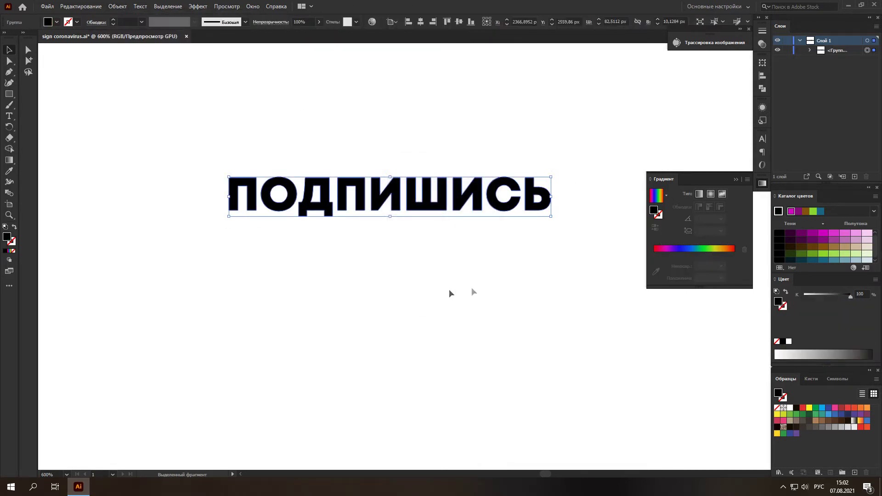
{"action": "left_click", "coordinate": [694, 249]}
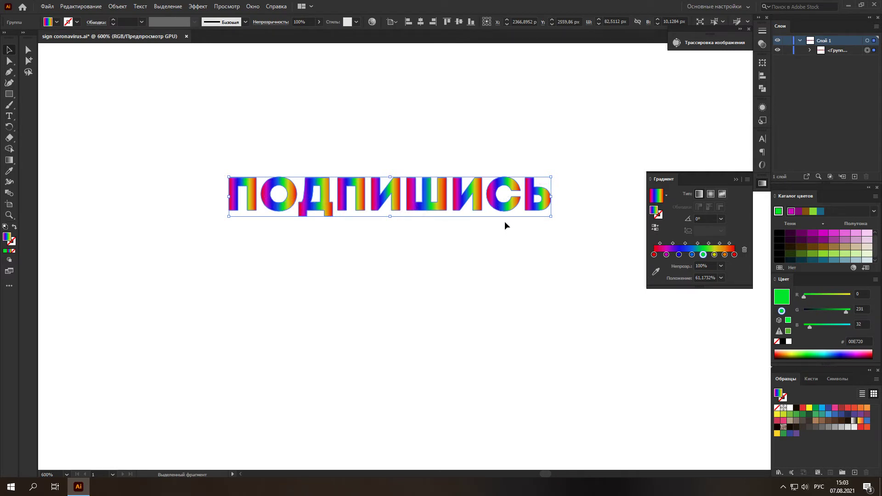
{"action": "left_click", "coordinate": [117, 6]}
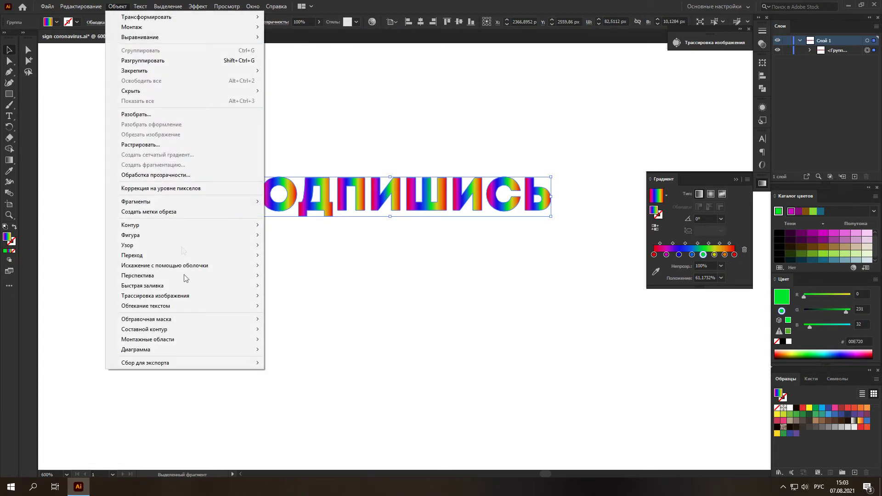
- Make the ПОДПИШИСЬ outlines a single compound path, then deselect and reselect the lettering
{"action": "mouse_move", "coordinate": [145, 329]}
{"action": "left_click", "coordinate": [297, 330]}
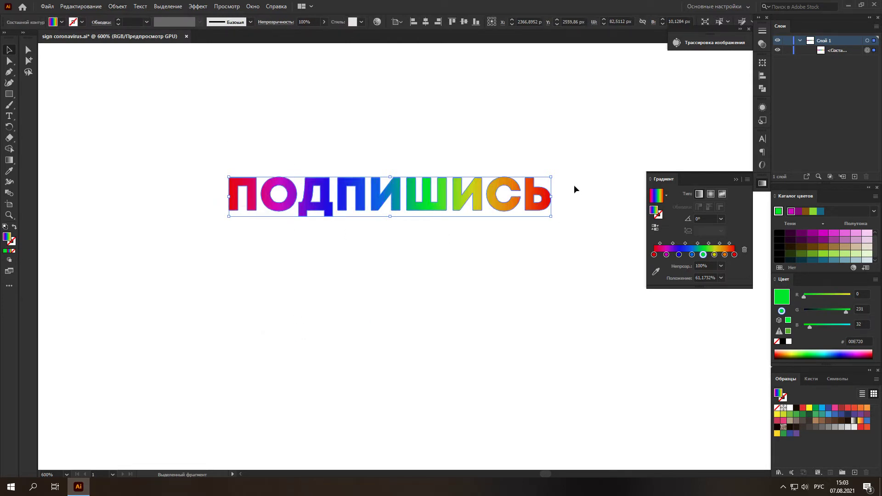
{"action": "left_click", "coordinate": [840, 51]}
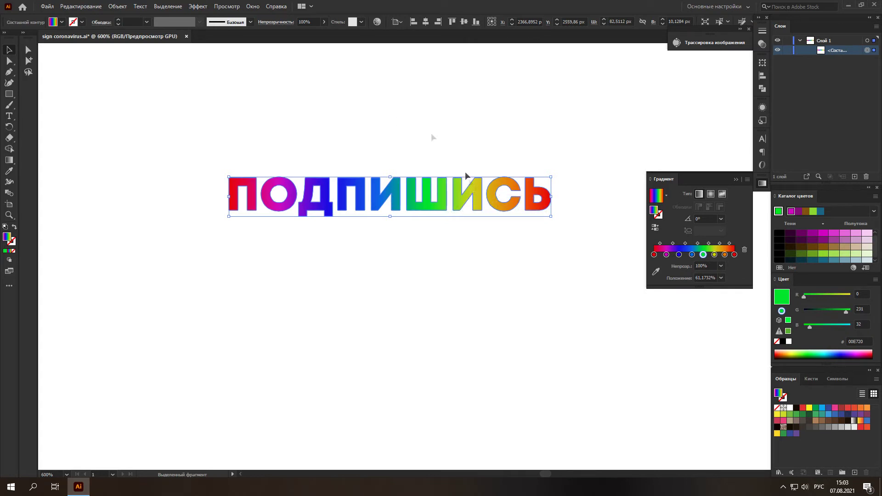
{"action": "left_click", "coordinate": [369, 221]}
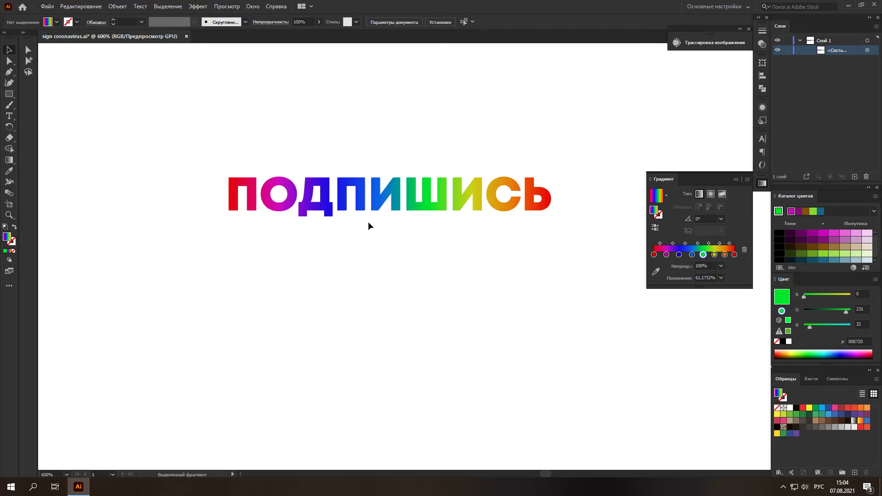
{"action": "left_click_drag", "start_coordinate": [364, 221], "coordinate": [335, 158]}
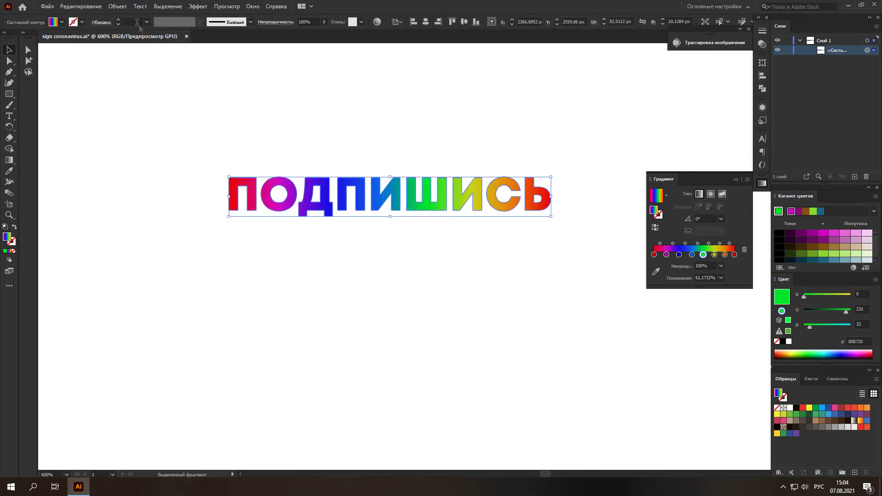
{"action": "left_click", "coordinate": [118, 6]}
{"action": "mouse_move", "coordinate": [144, 330]}
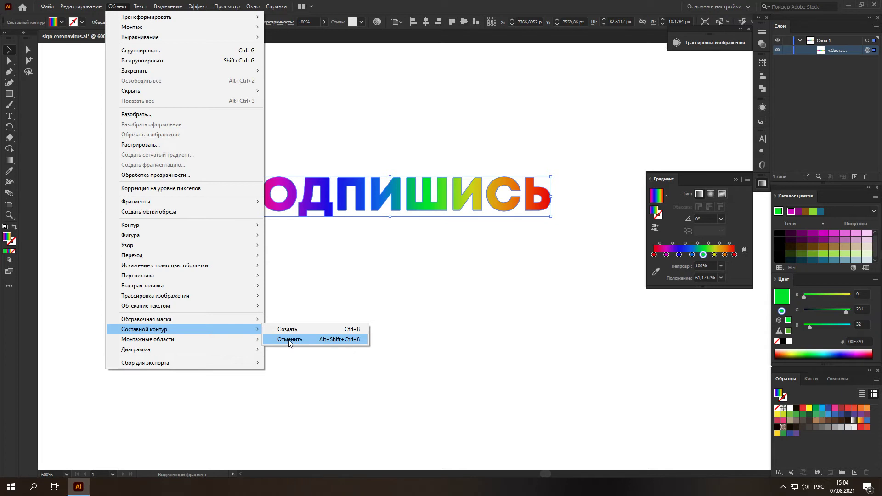
{"action": "left_click", "coordinate": [290, 340]}
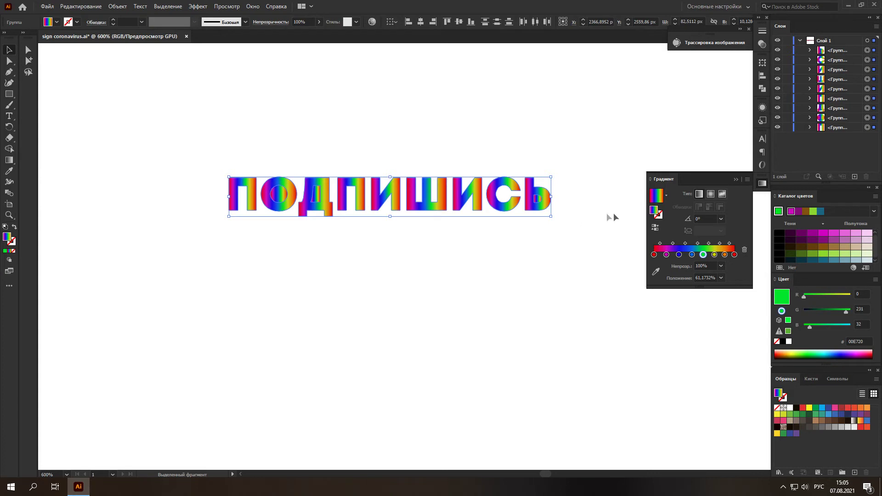
{"action": "left_click", "coordinate": [811, 118]}
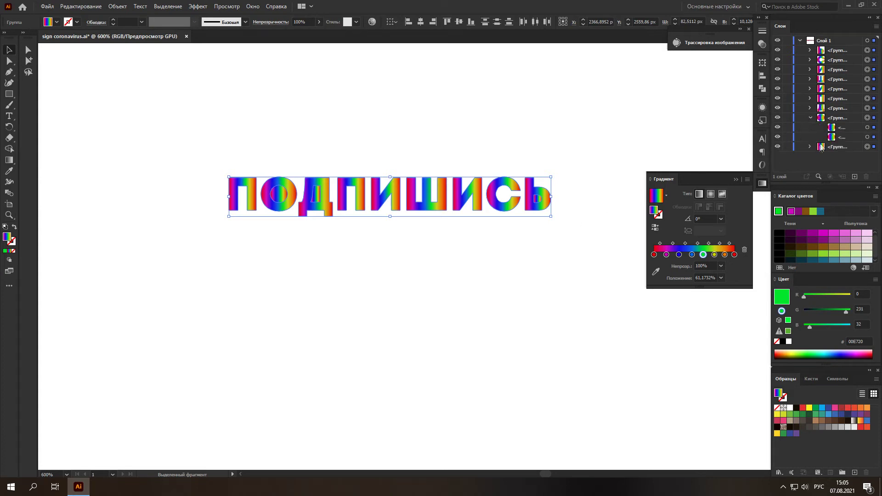
{"action": "left_click", "coordinate": [875, 137]}
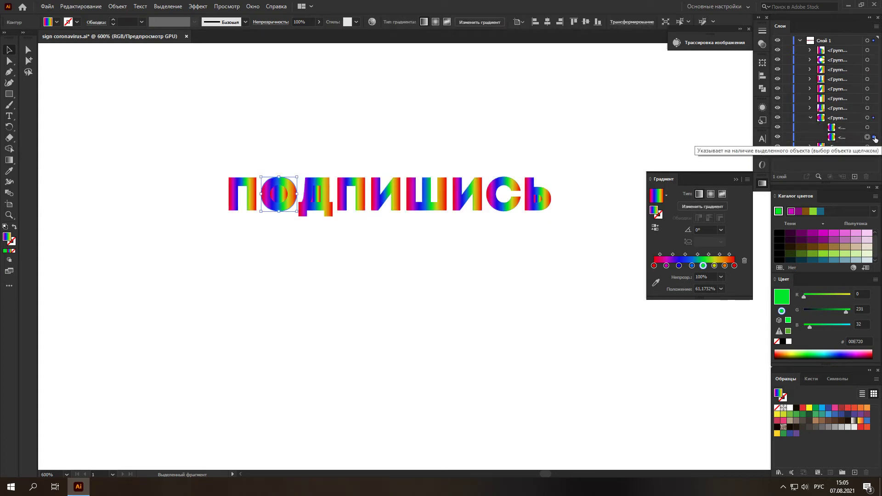
{"action": "left_click", "coordinate": [873, 128]}
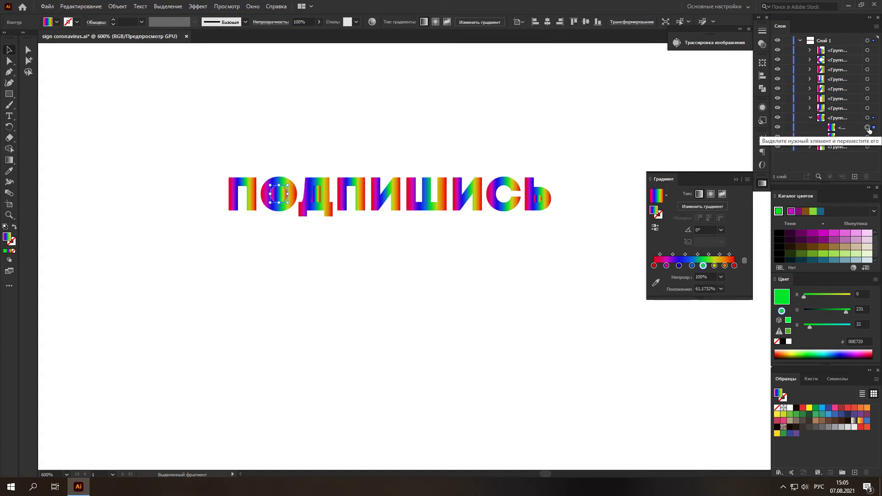
{"action": "left_click", "coordinate": [735, 143]}
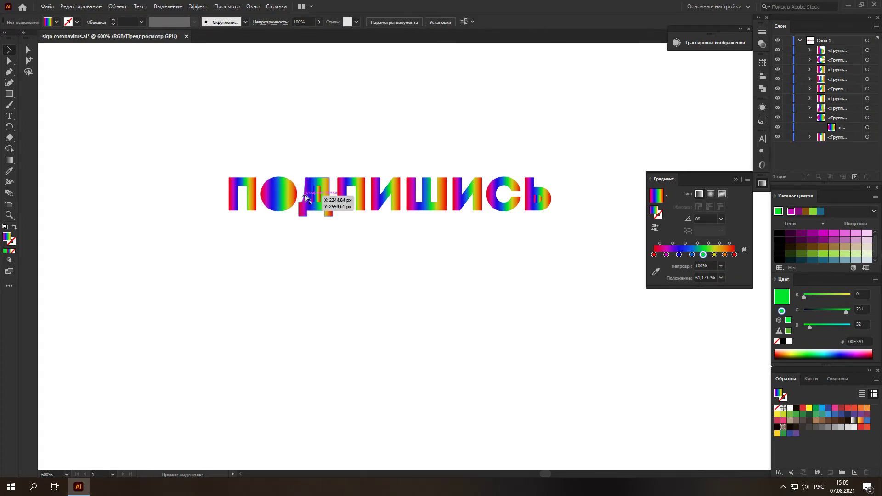
{"action": "key", "text": "ctrl+f"}
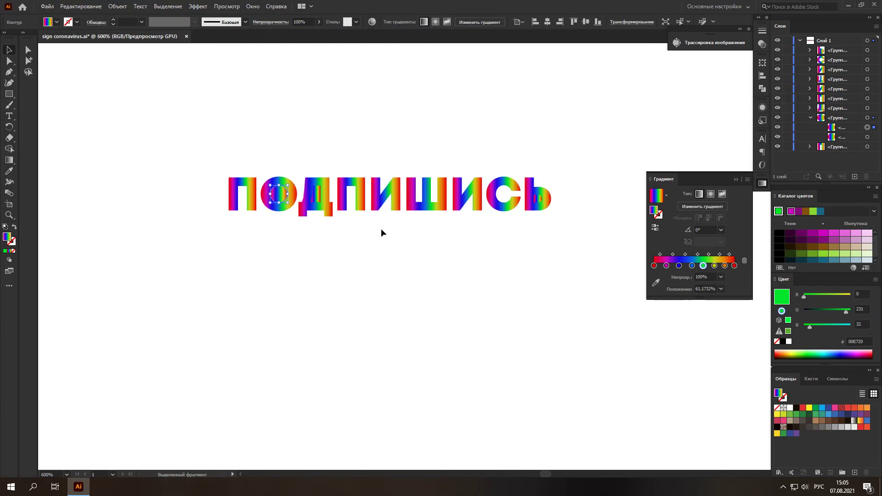
{"action": "left_click", "coordinate": [117, 6]}
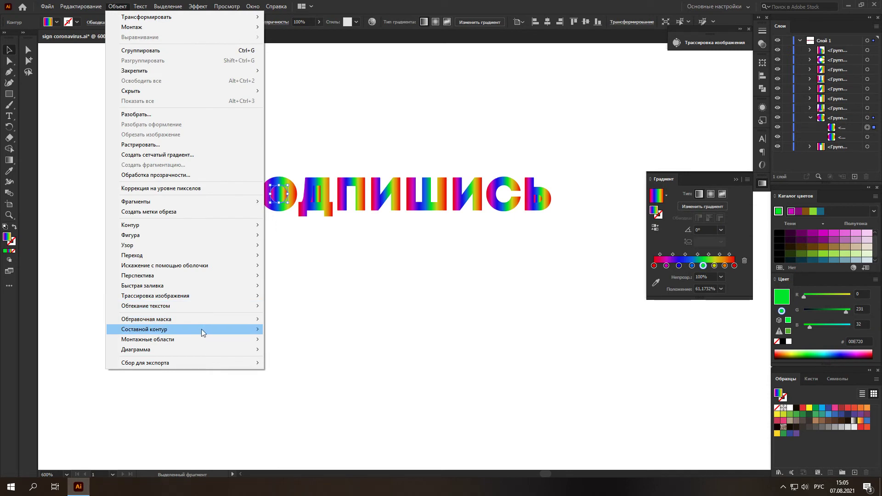
{"action": "left_click", "coordinate": [320, 279]}
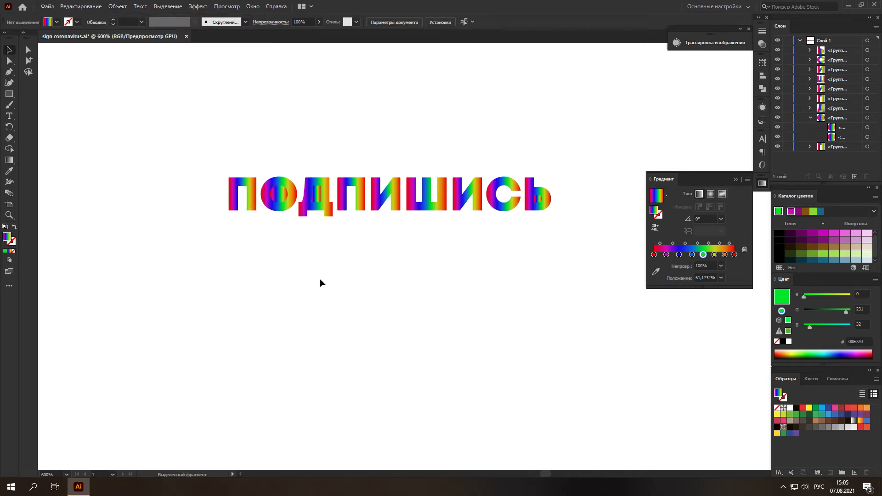
{"action": "key", "text": "ctrl+z"}
{"action": "key", "text": "ctrl+z"}
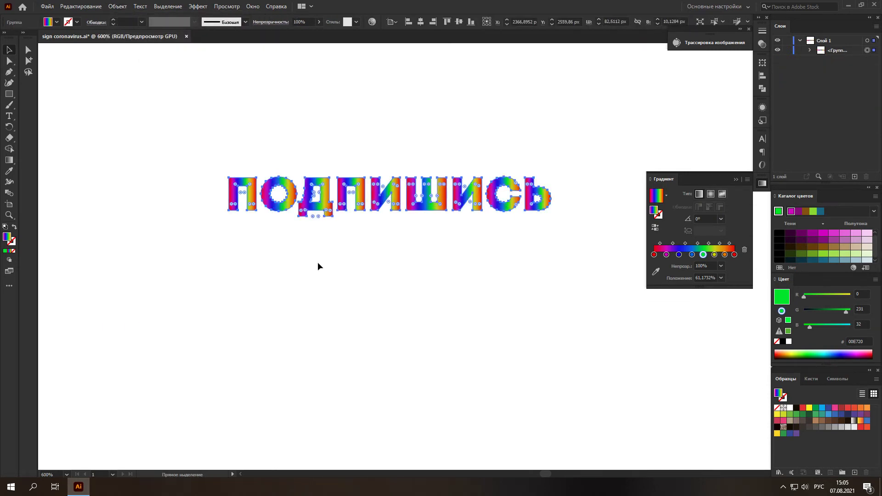
{"action": "left_click", "coordinate": [318, 263]}
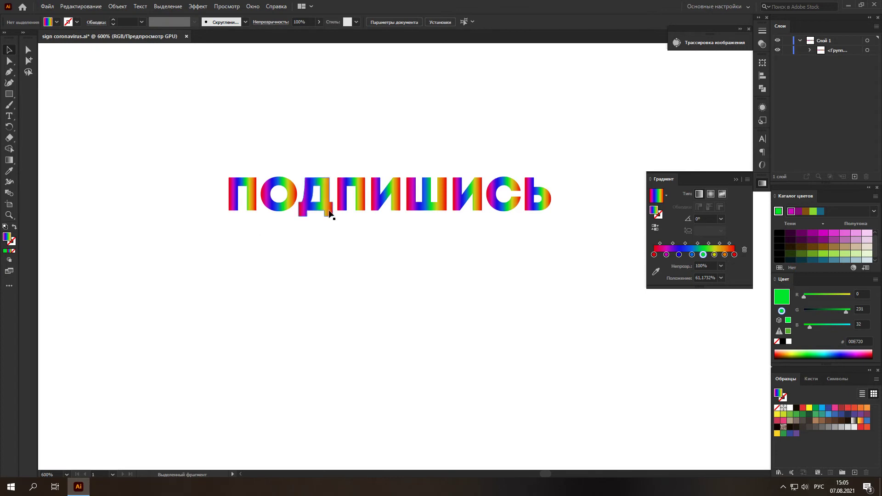
{"action": "left_click", "coordinate": [243, 195]}
{"action": "left_click", "coordinate": [118, 6]}
{"action": "mouse_move", "coordinate": [144, 330]}
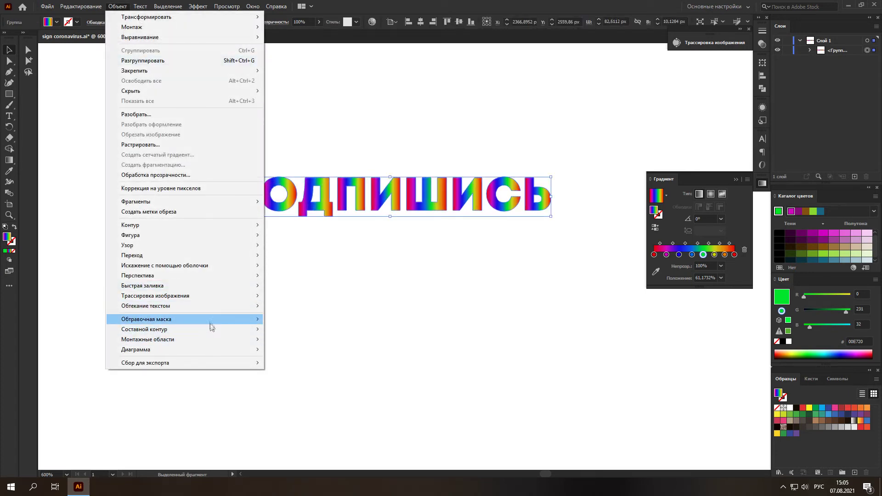
{"action": "left_click", "coordinate": [289, 330]}
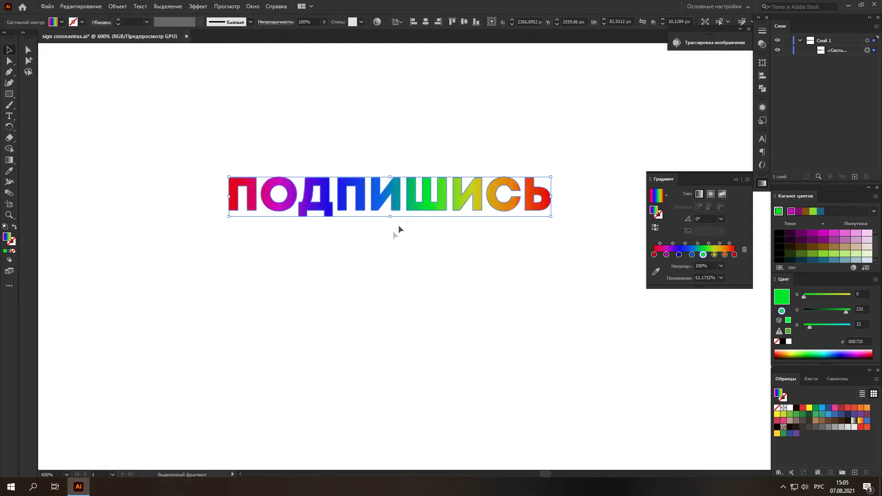
{"action": "left_click_drag", "start_coordinate": [410, 210], "coordinate": [406, 156]}
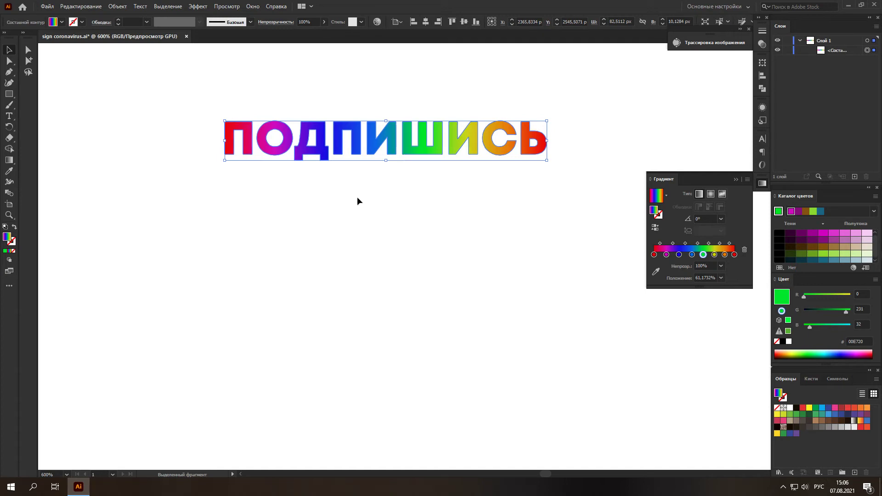
- Type ПОДПИШИСЬ, НА КАНАЛ and PIXLAB on three lines below the heading
{"action": "left_click", "coordinate": [9, 119]}
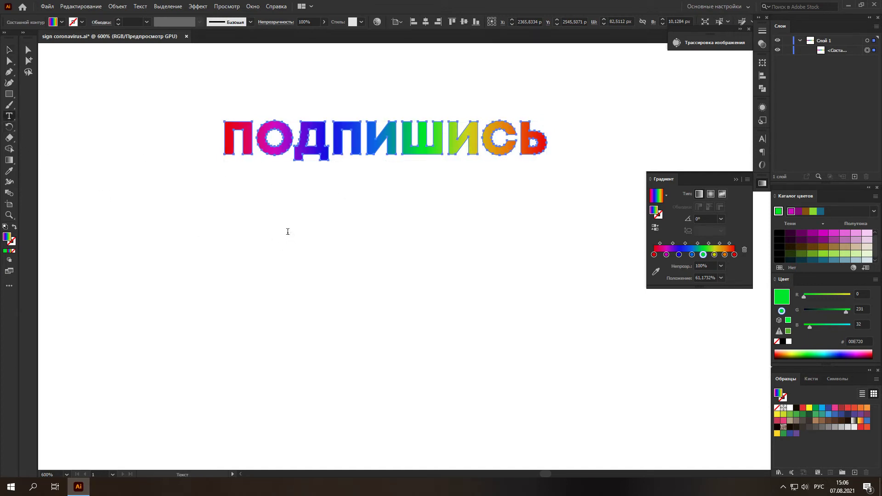
{"action": "left_click", "coordinate": [288, 231]}
{"action": "type", "text": "подпиш"}
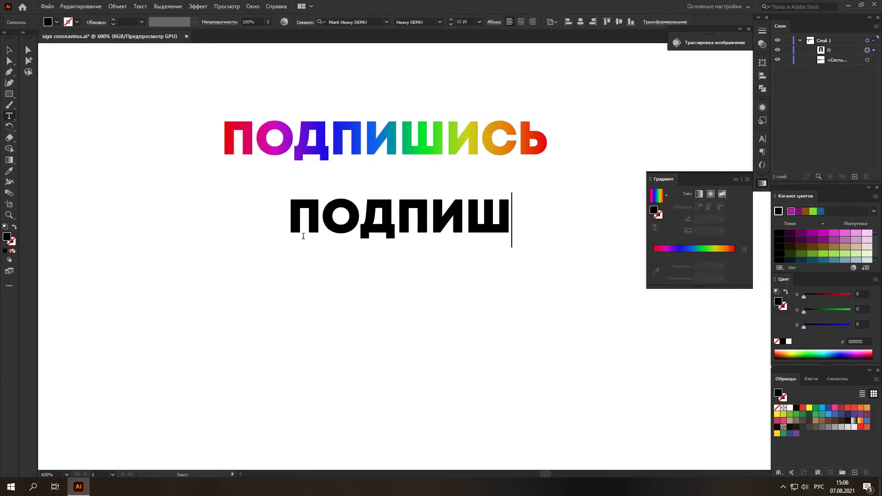
{"action": "type", "text": "ись"}
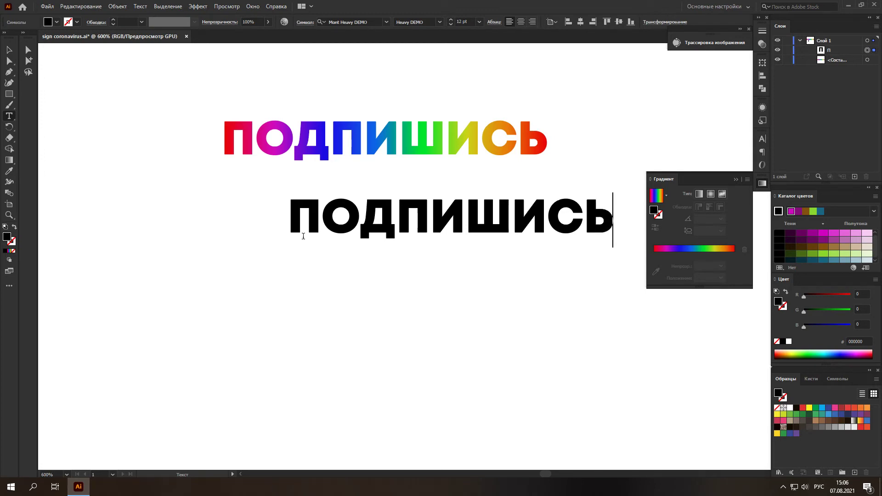
{"action": "key", "text": "Return"}
{"action": "type", "text": "на ка"}
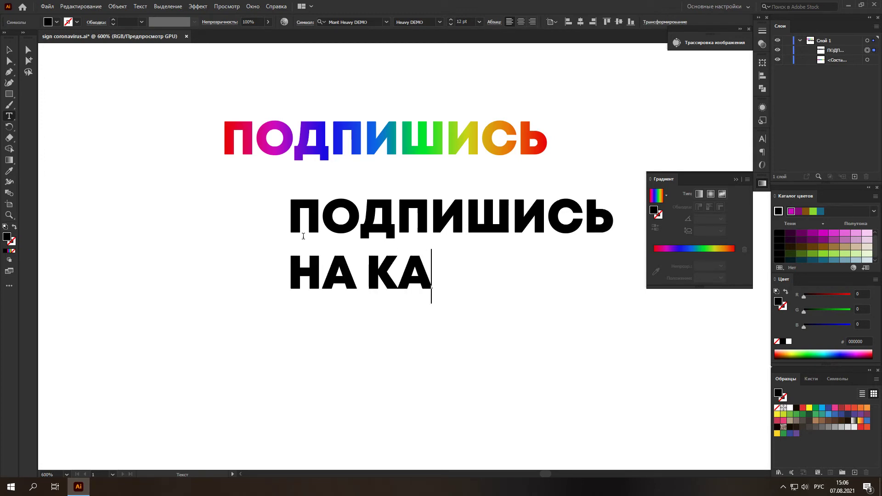
{"action": "type", "text": "нал"}
{"action": "key", "text": "Return"}
{"action": "key", "text": "alt+shift"}
{"action": "type", "text": "PIXL"}
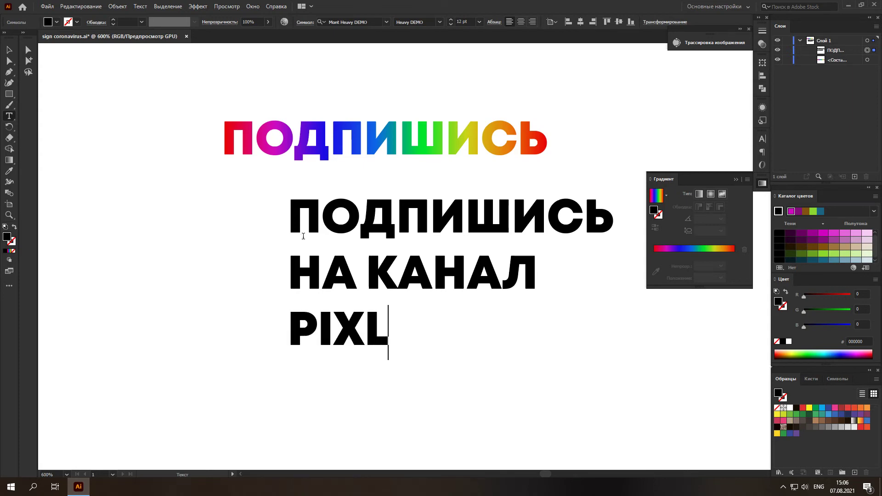
{"action": "type", "text": "AB"}
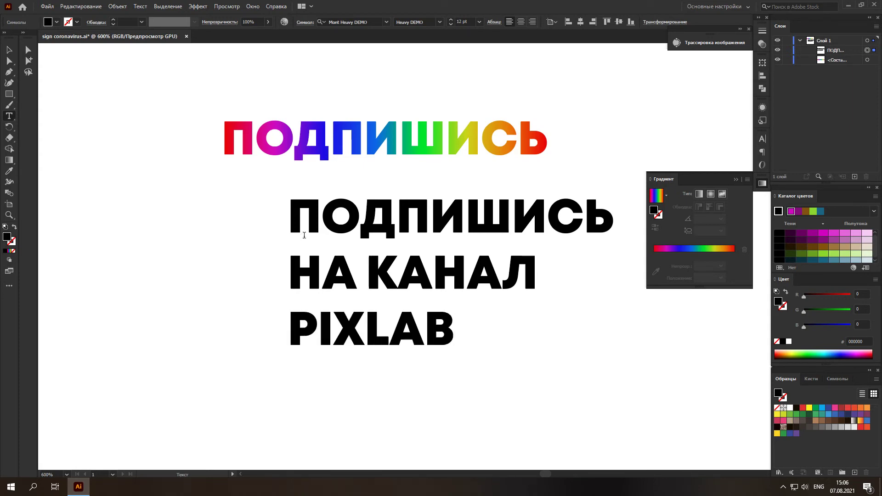
{"action": "left_click", "coordinate": [9, 50]}
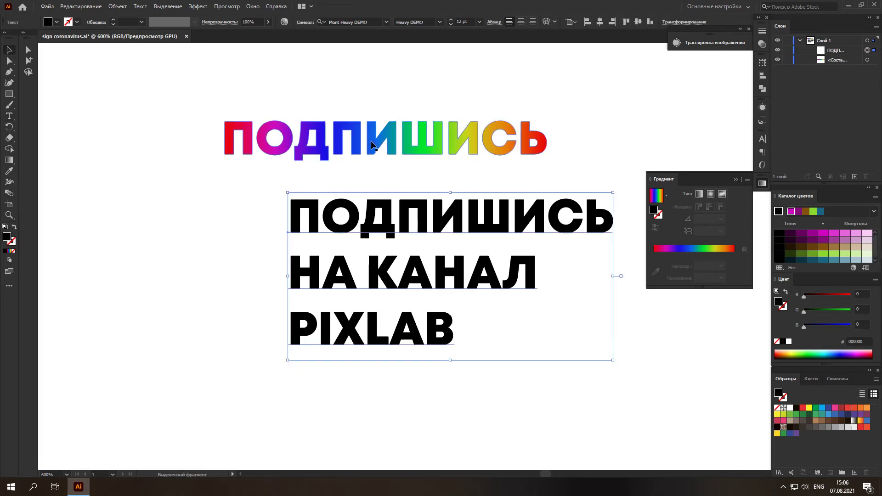
- Centre-align the three-line block under the heading, expand it, and apply the rainbow gradient
{"action": "left_click", "coordinate": [520, 21]}
{"action": "mouse_move", "coordinate": [289, 233]}
{"action": "left_mouse_down"}
{"action": "mouse_move", "coordinate": [371, 232]}
{"action": "mouse_move", "coordinate": [387, 224]}
{"action": "left_mouse_up"}
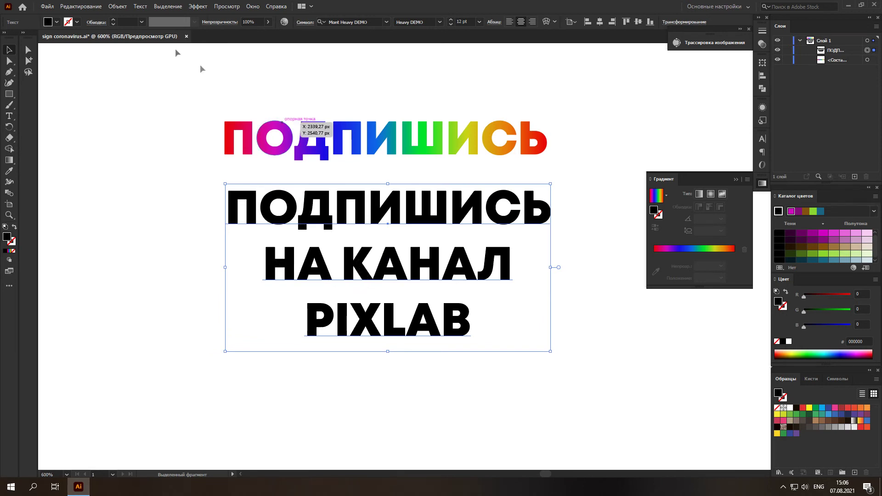
{"action": "left_click", "coordinate": [118, 6]}
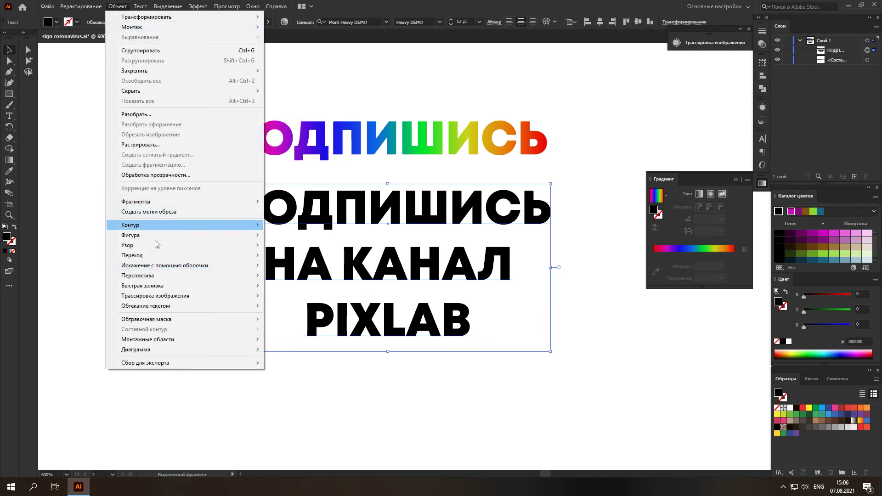
{"action": "left_click", "coordinate": [159, 114]}
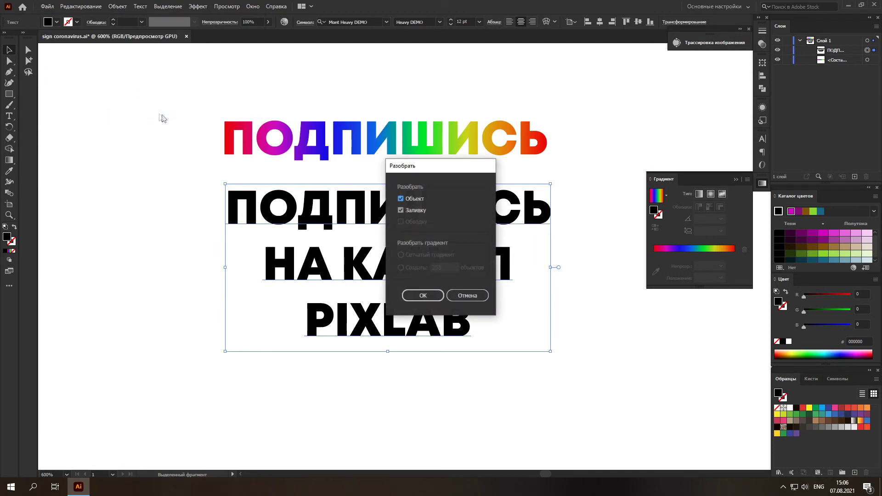
{"action": "left_click", "coordinate": [429, 299]}
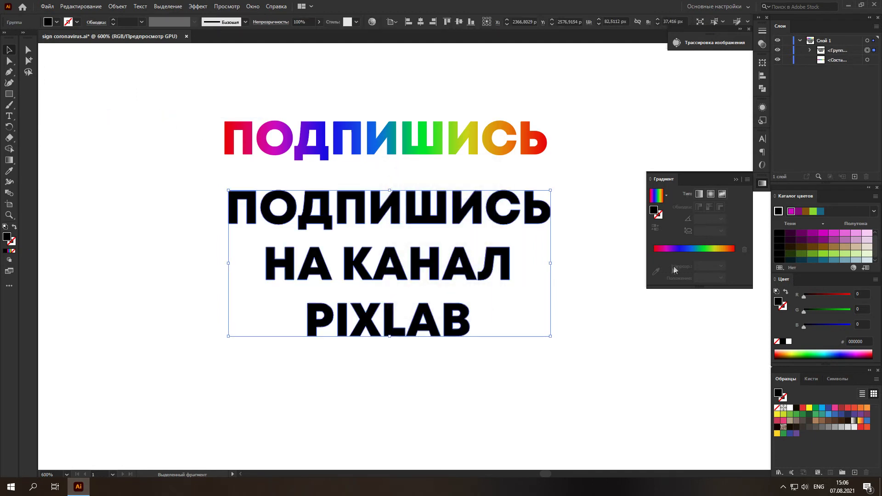
{"action": "left_click", "coordinate": [688, 250]}
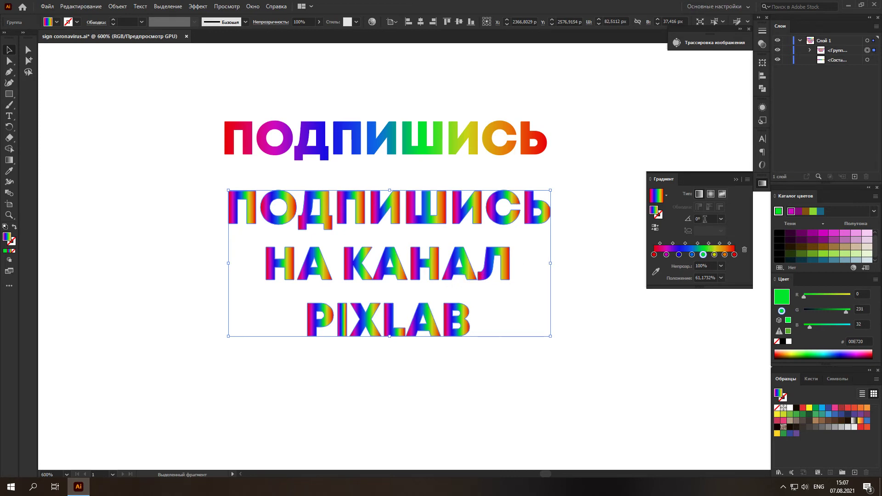
- Set the gradient angle to 90° and combine the letters into one compound path
{"action": "left_click", "coordinate": [721, 219]}
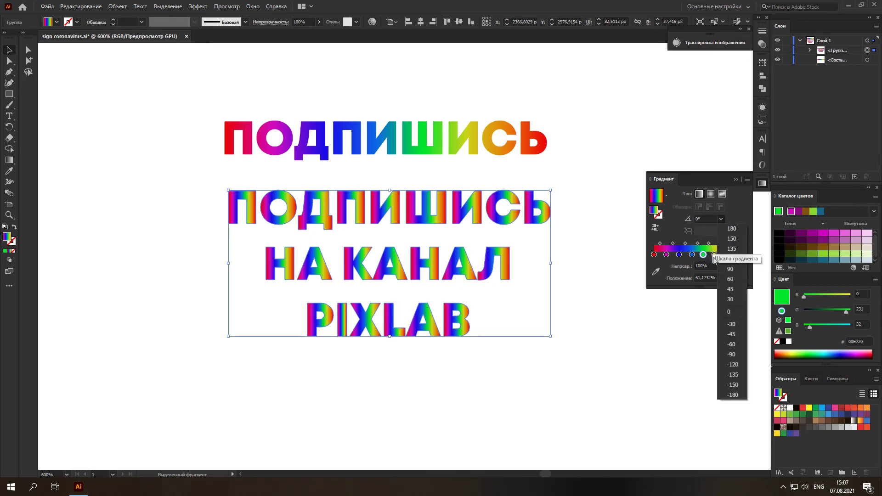
{"action": "left_click", "coordinate": [729, 269]}
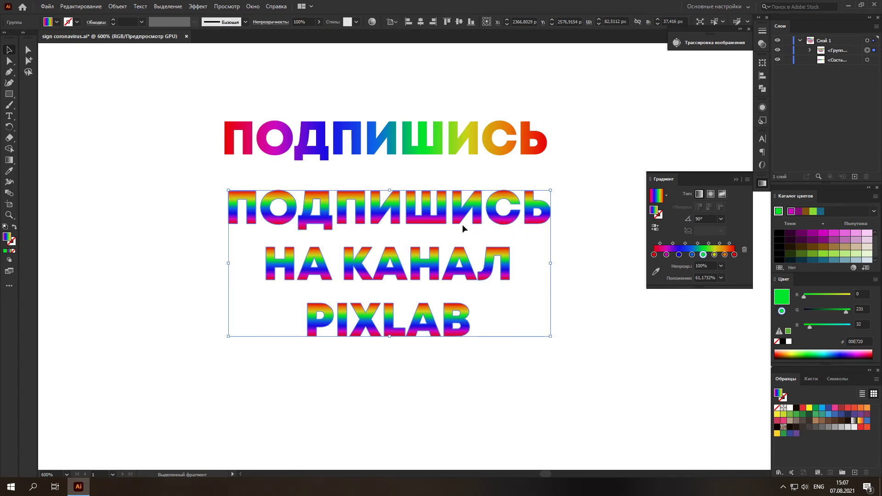
{"action": "left_click", "coordinate": [118, 7]}
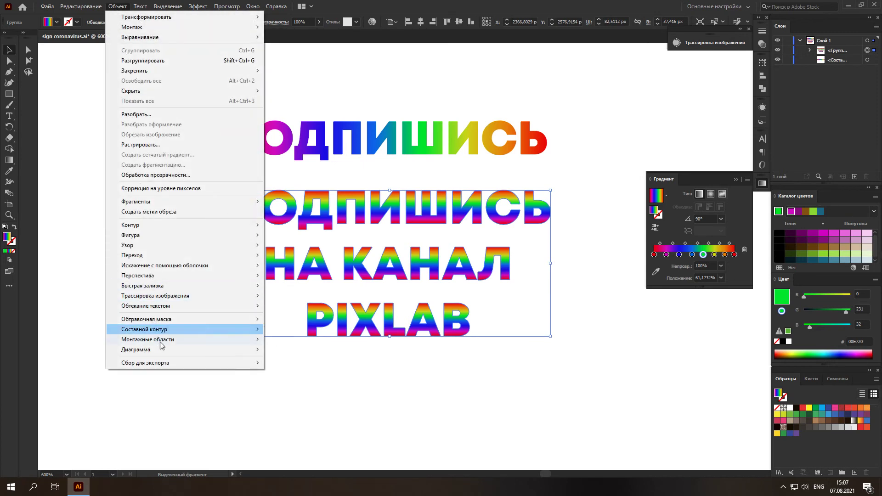
{"action": "mouse_move", "coordinate": [145, 330]}
{"action": "left_click", "coordinate": [298, 330]}
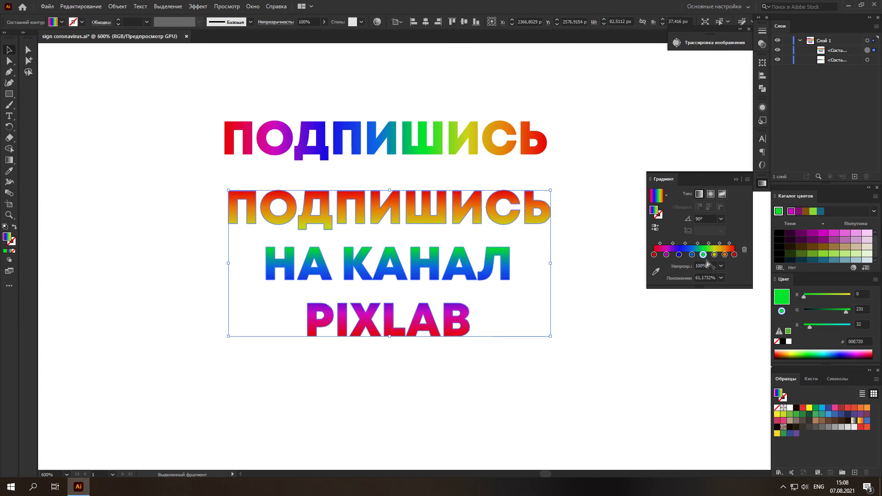
- Add a new gradient stop next to orange and set it to bright yellow FDFF00
{"action": "left_click", "coordinate": [726, 255]}
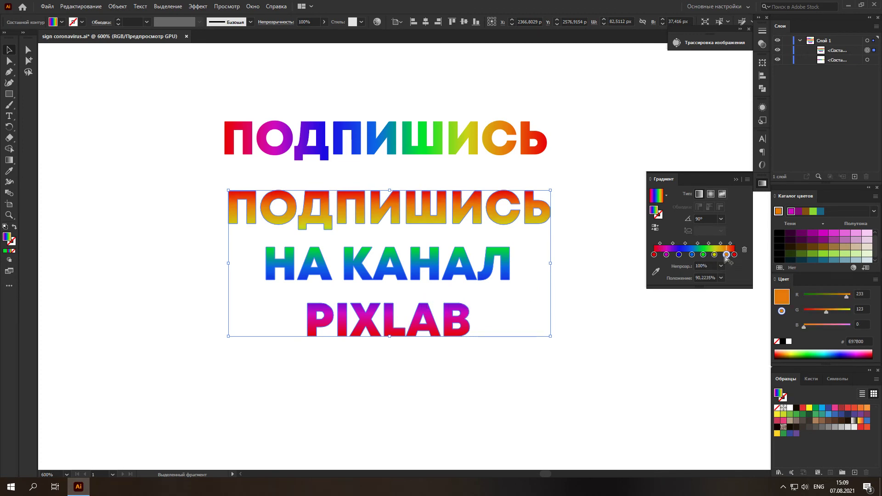
{"action": "left_click_drag", "start_coordinate": [717, 255], "coordinate": [712, 256]}
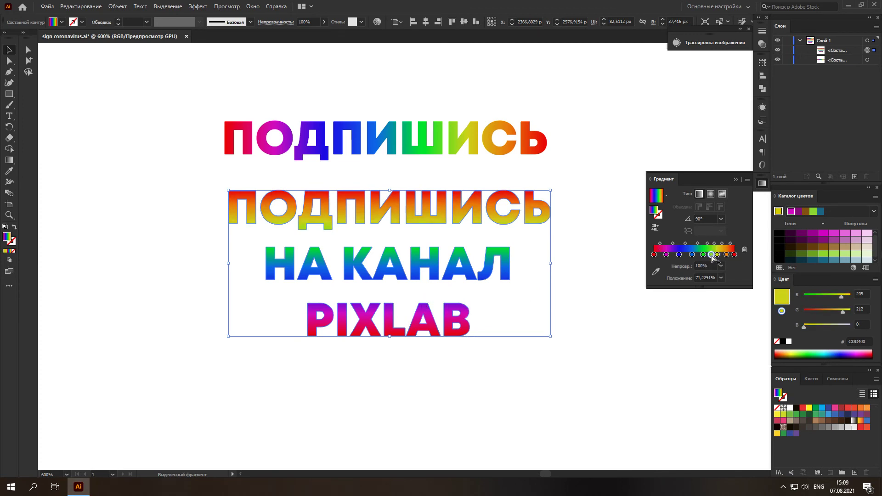
{"action": "double_click", "coordinate": [710, 254]}
{"action": "left_click", "coordinate": [654, 342]}
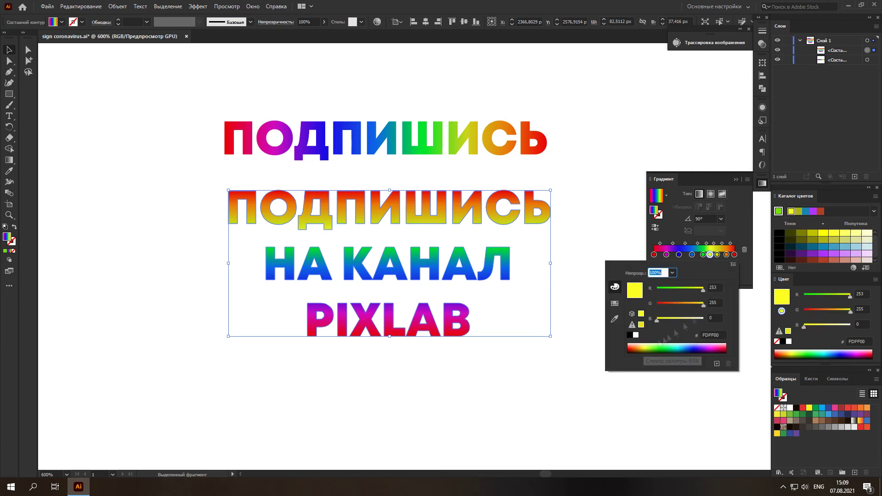
- Add a green stop, remove an extra stop, and reposition the blue stop
{"action": "left_click", "coordinate": [706, 256]}
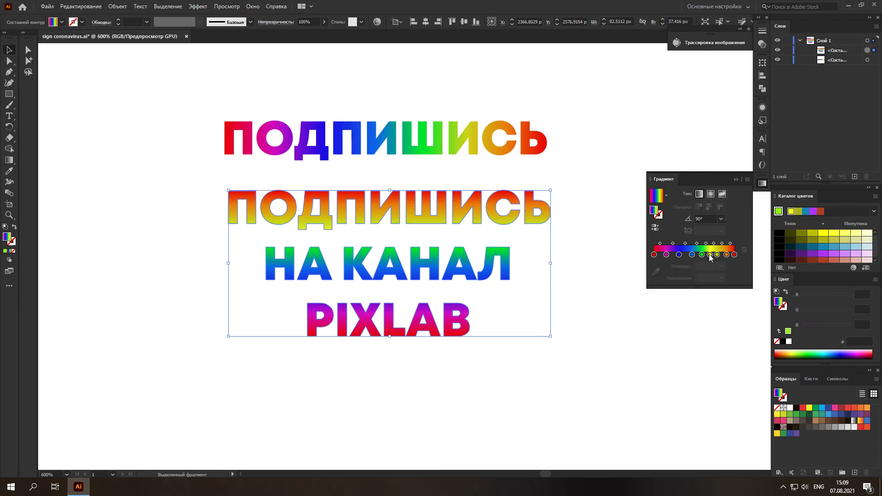
{"action": "left_click_drag", "start_coordinate": [702, 255], "coordinate": [698, 255]}
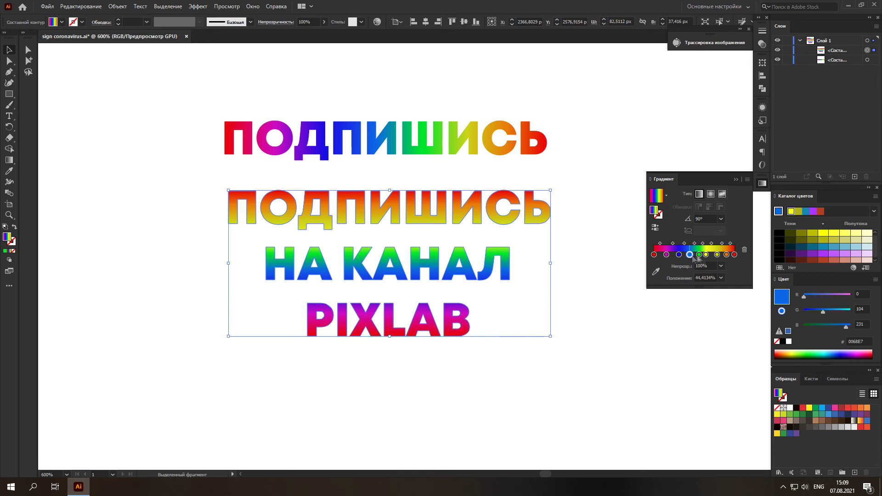
{"action": "left_click", "coordinate": [717, 254]}
{"action": "mouse_move", "coordinate": [703, 255]}
{"action": "left_mouse_down"}
{"action": "mouse_move", "coordinate": [677, 255]}
{"action": "mouse_move", "coordinate": [687, 254]}
{"action": "left_mouse_up"}
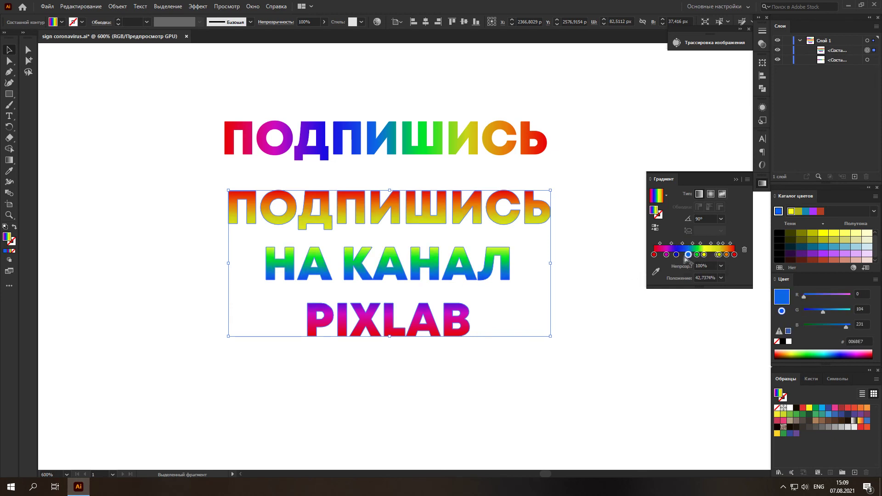
{"action": "left_click", "coordinate": [677, 255]}
{"action": "left_click", "coordinate": [706, 255]}
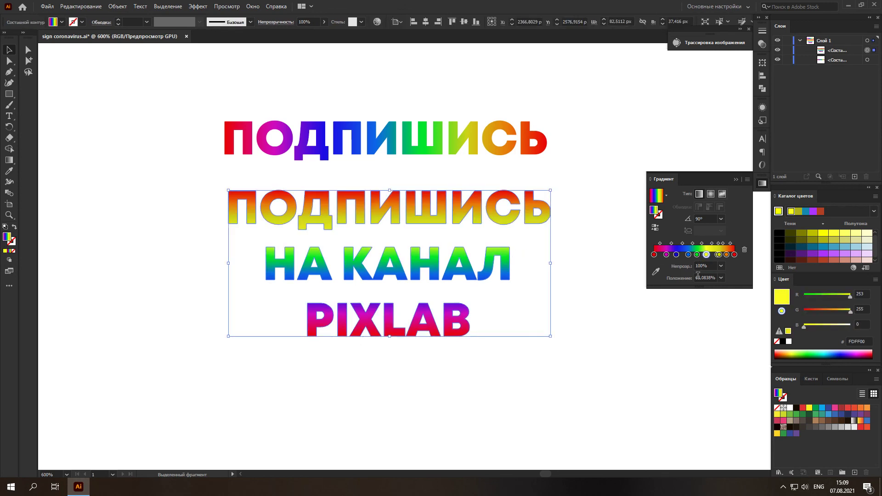
- Deselect the text to preview the gradient, undo, then reselect the three-line text block
{"action": "left_click", "coordinate": [549, 238]}
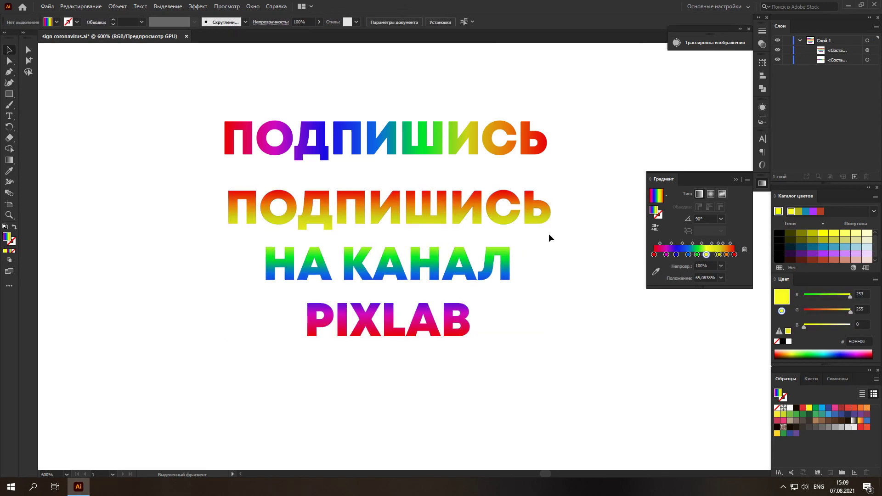
{"action": "key", "text": "ctrl+z"}
{"action": "key", "text": "ctrl+z"}
{"action": "key", "text": "ctrl+z"}
{"action": "left_click", "coordinate": [510, 220]}
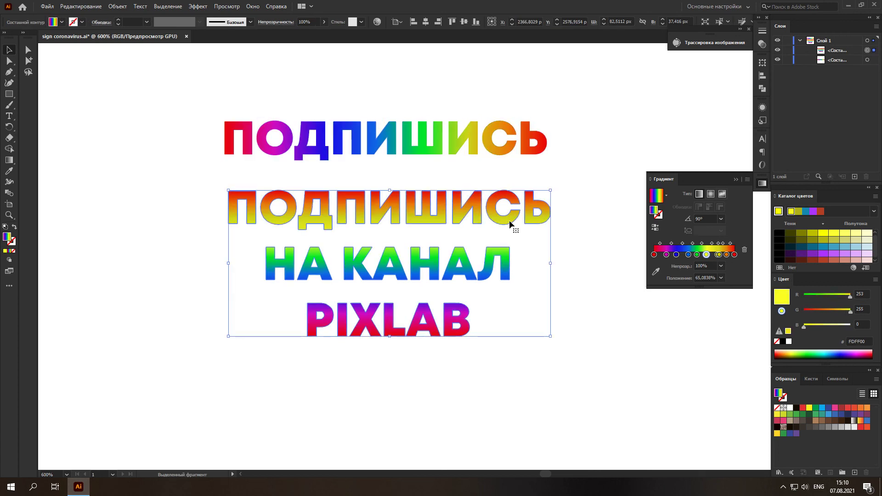
{"action": "left_click", "coordinate": [721, 219]}
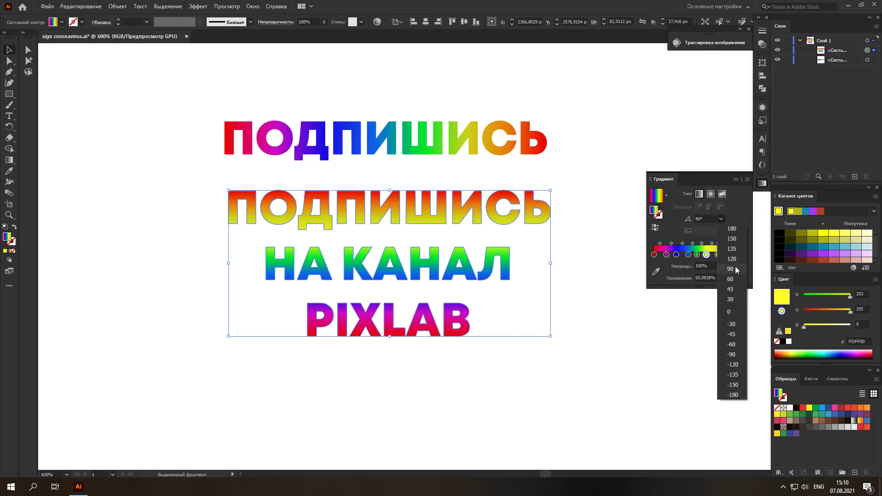
{"action": "left_click", "coordinate": [735, 266]}
{"action": "left_click", "coordinate": [722, 219]}
{"action": "left_click", "coordinate": [727, 240]}
{"action": "left_click", "coordinate": [721, 220]}
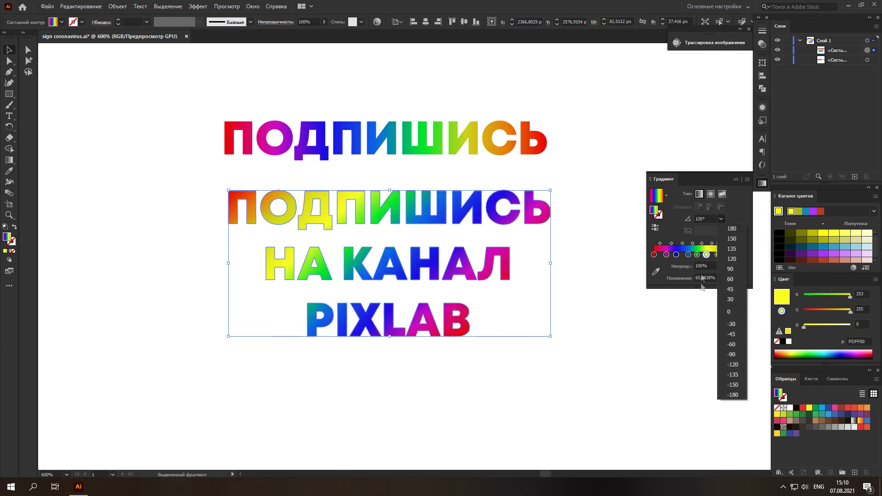
{"action": "left_click", "coordinate": [729, 345]}
{"action": "left_click", "coordinate": [721, 220]}
{"action": "left_click", "coordinate": [731, 344]}
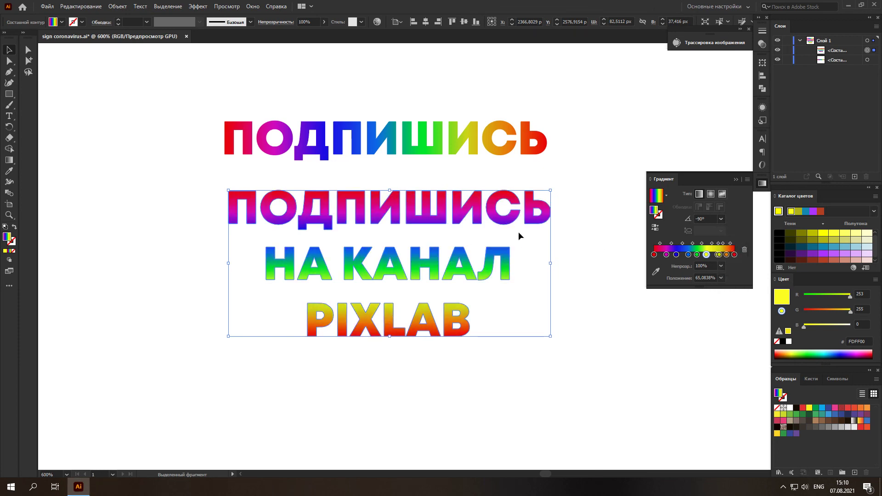
{"action": "left_click", "coordinate": [721, 219]}
{"action": "left_click", "coordinate": [732, 365]}
{"action": "left_click", "coordinate": [727, 220]}
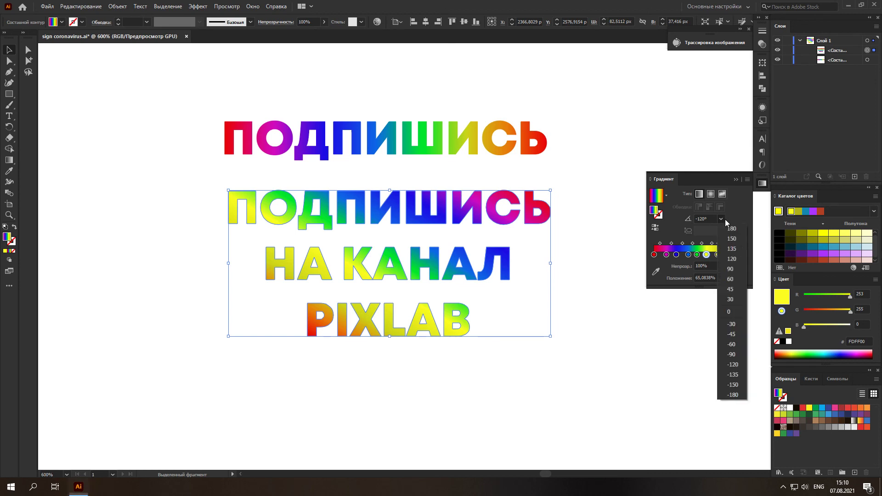
{"action": "left_click", "coordinate": [728, 267]}
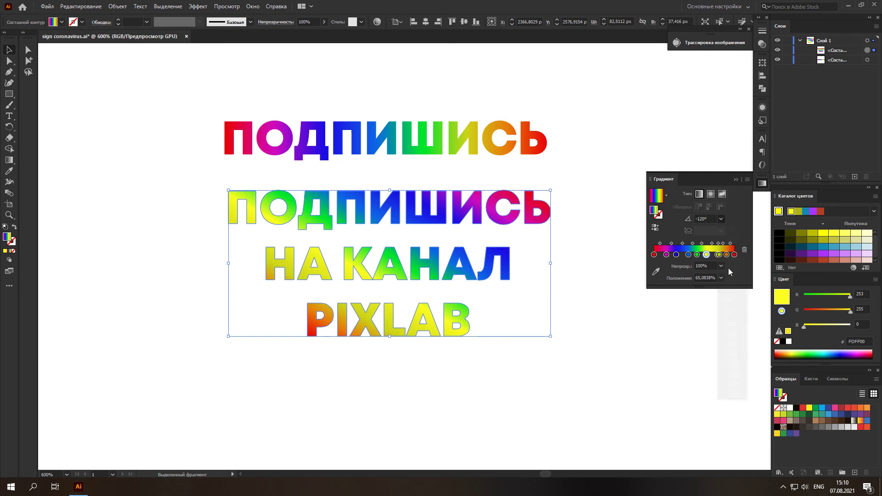
{"action": "left_click", "coordinate": [576, 208]}
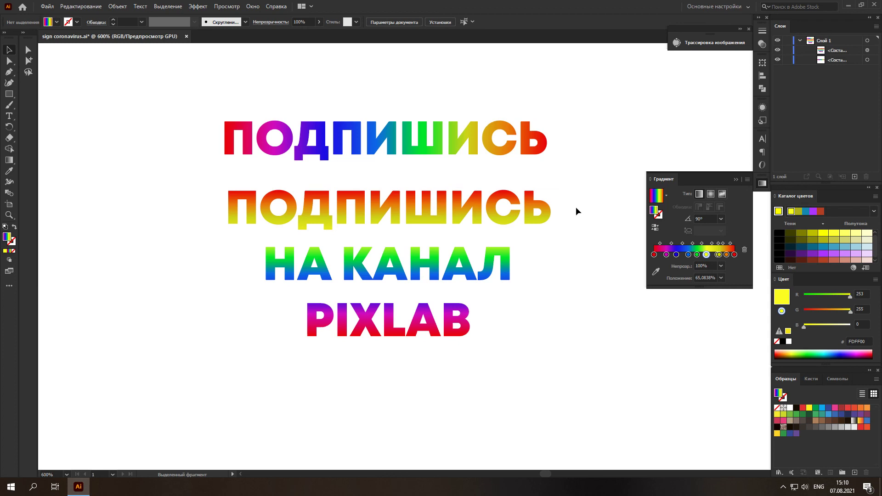